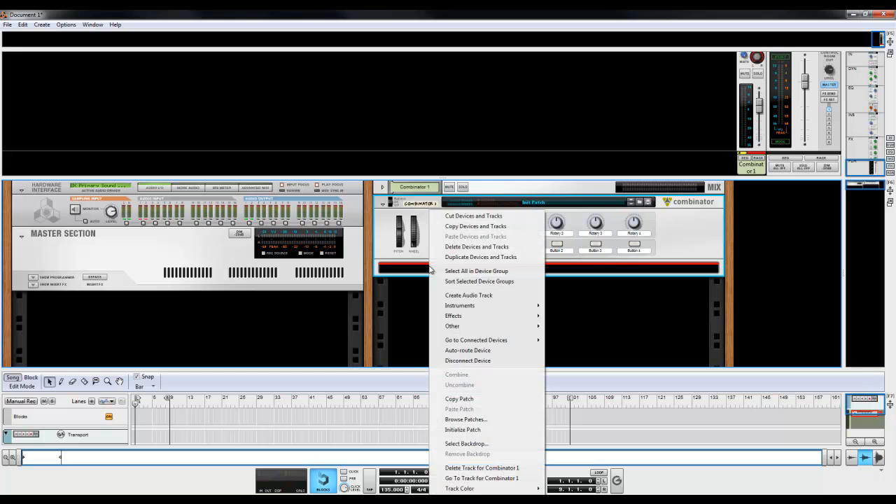
# Add a Line Mixer 6:2 and a Thor Polysonic Synthesizer inside the empty Combinator.
pyautogui.moveTo(512, 327)
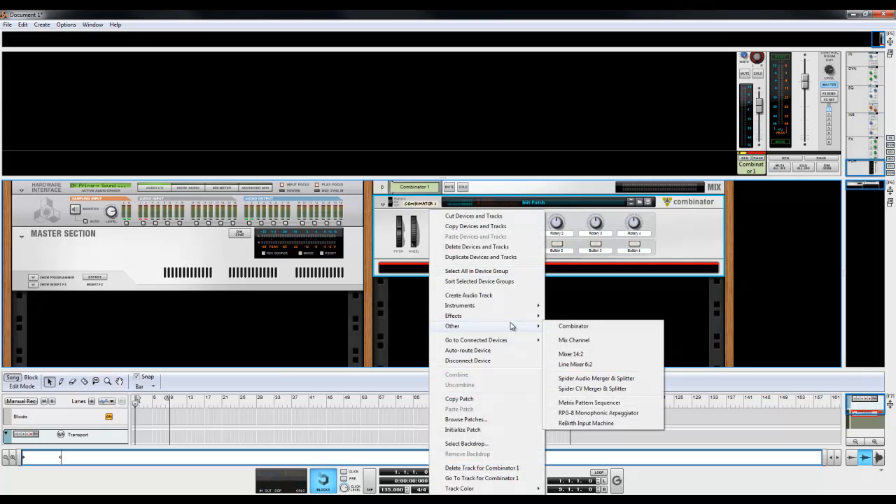
pyautogui.click(576, 365)
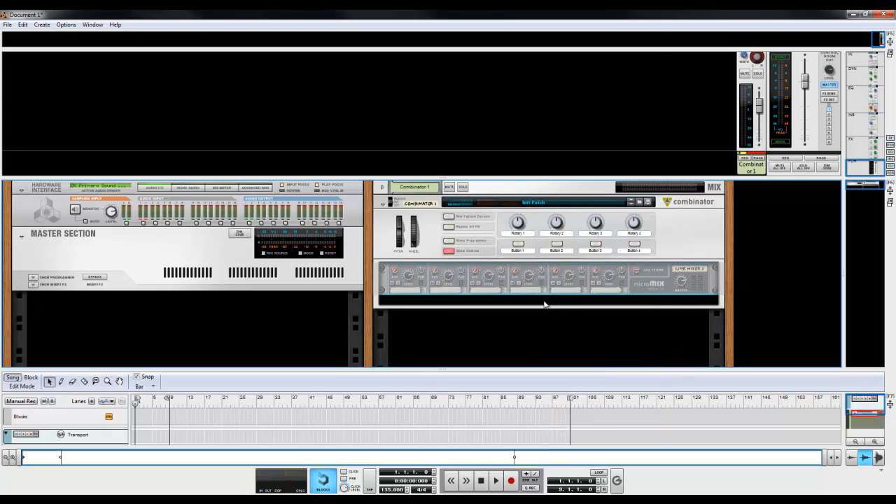
pyautogui.rightClick(546, 305)
pyautogui.moveTo(597, 122)
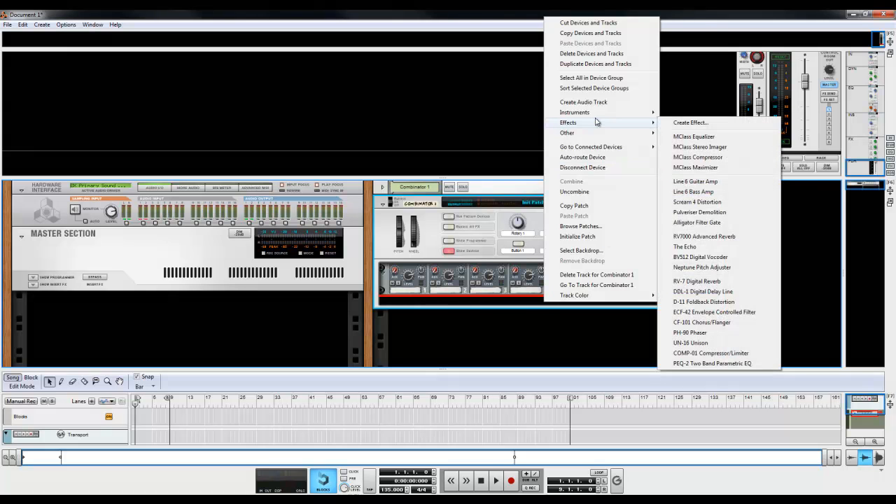
pyautogui.moveTo(574, 112)
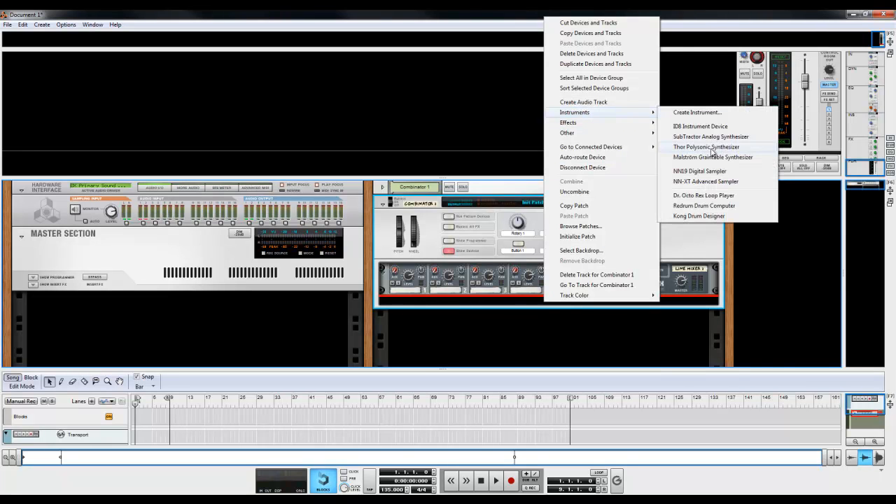
pyautogui.click(701, 147)
# Expand Thor's programmer section and enlarge the rack area so that the whole synthesizer fits.
pyautogui.moveTo(540, 178); pyautogui.dragTo(531, 102)
pyautogui.click(433, 276)
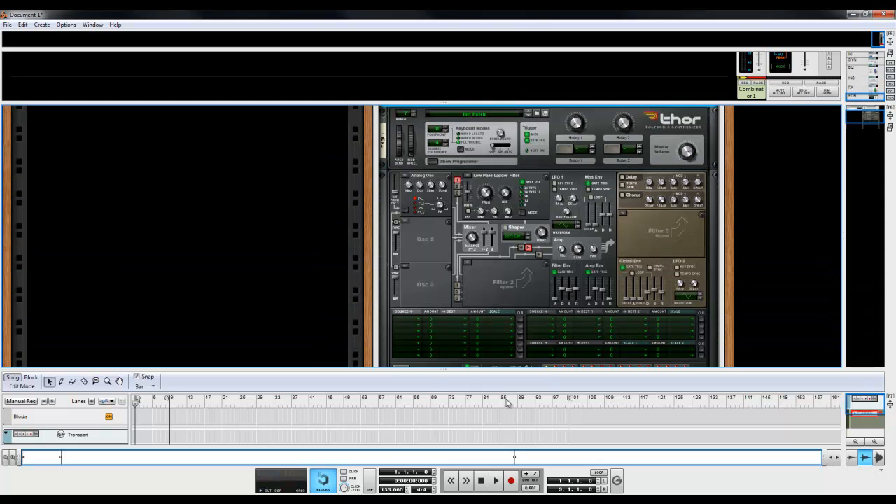
pyautogui.moveTo(489, 371); pyautogui.dragTo(503, 435)
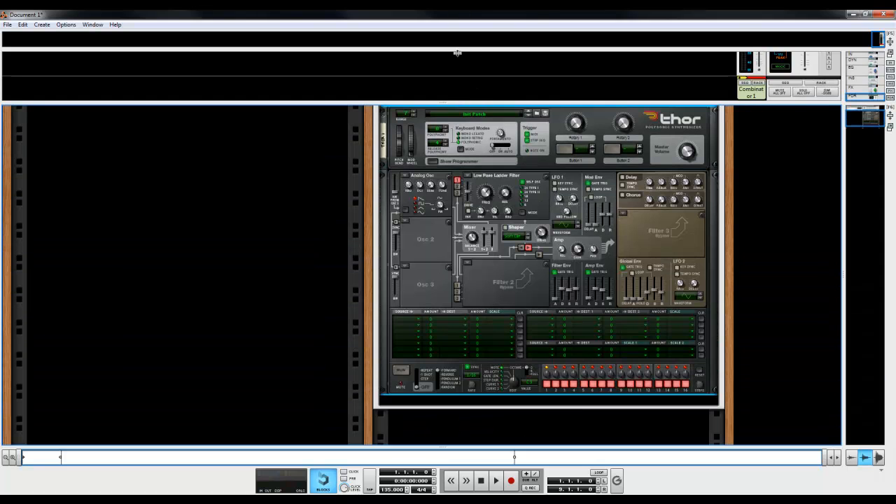
pyautogui.moveTo(461, 102); pyautogui.dragTo(462, 51)
pyautogui.moveTo(750, 124); pyautogui.dragTo(740, 164)
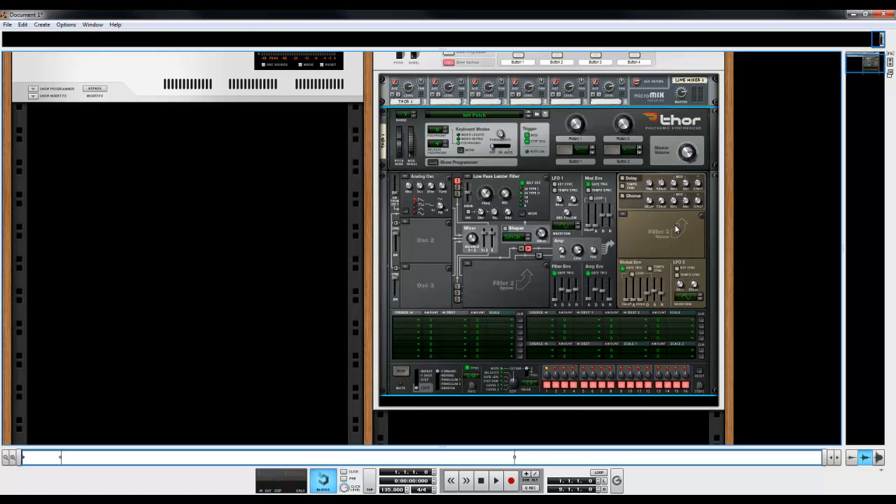
# Switch Thor's oscillator 1 through the Wavetable, Phase Modulation and FM Pair types.
pyautogui.click(405, 178)
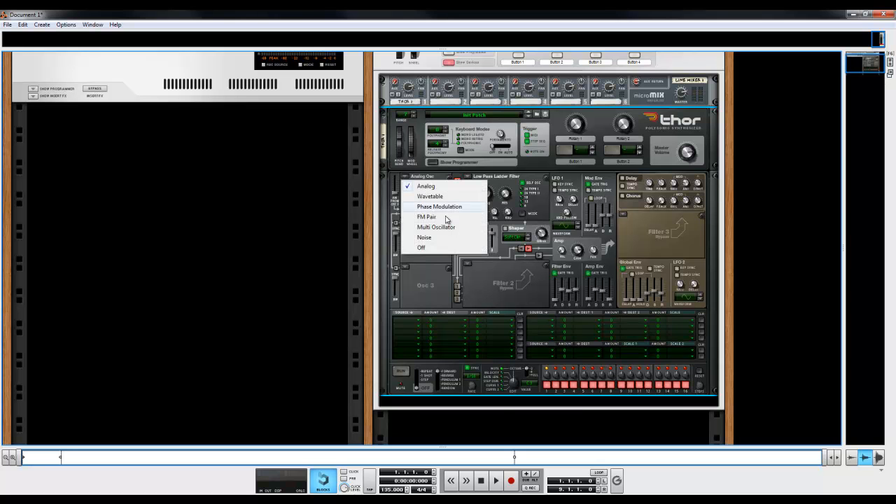
pyautogui.click(422, 180)
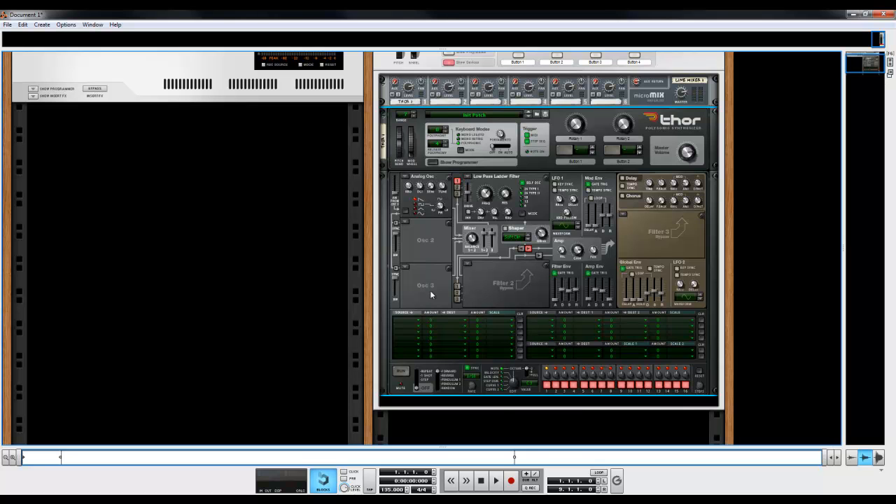
pyautogui.click(404, 178)
pyautogui.click(429, 197)
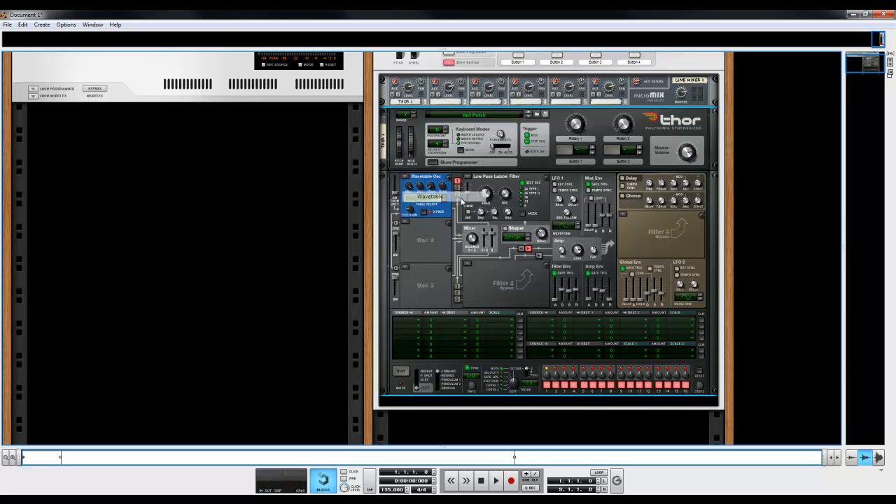
pyautogui.click(404, 179)
pyautogui.click(429, 208)
pyautogui.click(405, 178)
pyautogui.click(459, 217)
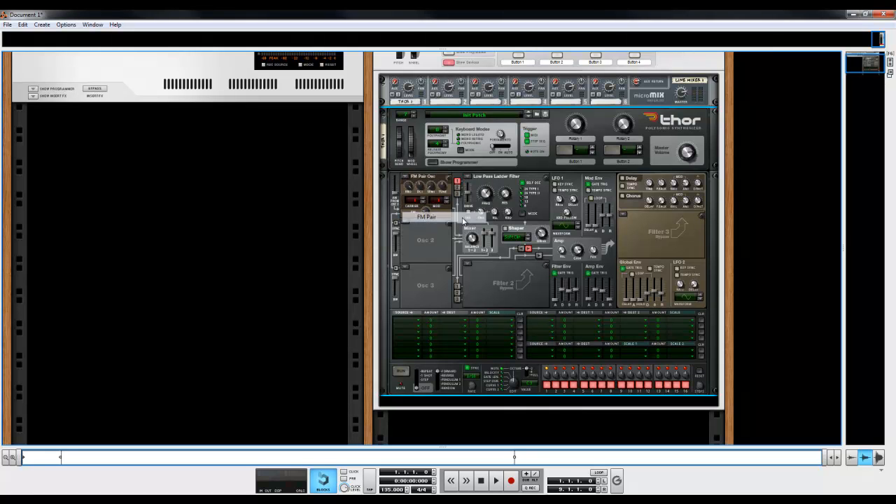
# Switch oscillator 1 through Multi Oscillator, Noise and Off, and return it to Analog.
pyautogui.click(405, 180)
pyautogui.click(441, 227)
pyautogui.click(410, 176)
pyautogui.click(441, 240)
pyautogui.click(411, 179)
pyautogui.click(423, 247)
pyautogui.click(411, 180)
pyautogui.click(425, 187)
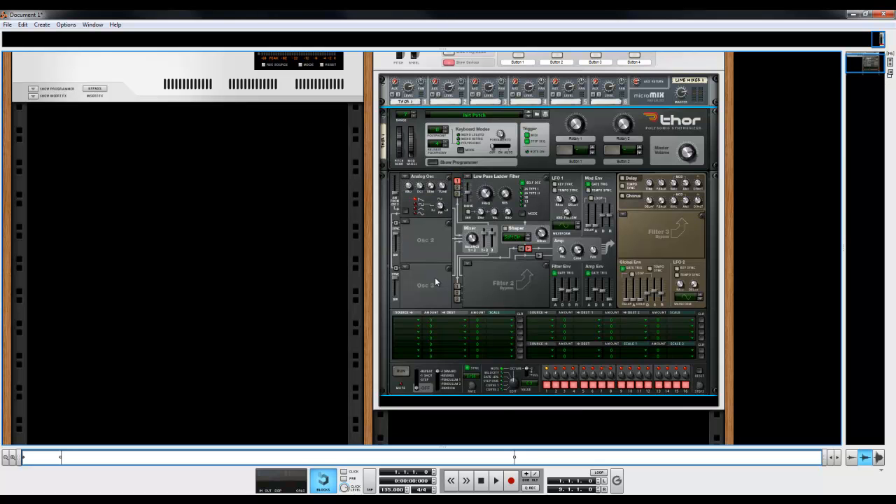
# Try an Analog oscillator in slot 2 with the mixer balance control, and set the slot back to Off.
pyautogui.click(407, 224)
pyautogui.click(432, 234)
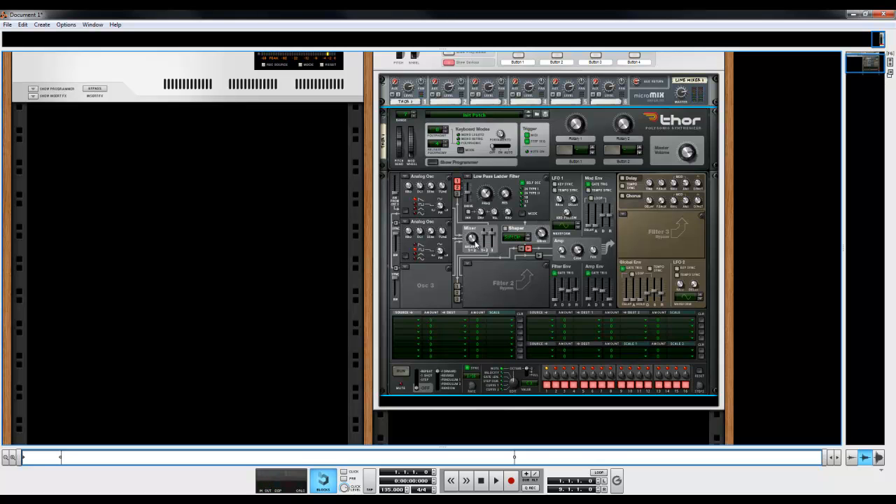
pyautogui.moveTo(473, 241)
pyautogui.moveTo(473, 242)
pyautogui.mouseDown()
pyautogui.moveTo(477, 252)
pyautogui.moveTo(477, 227)
pyautogui.moveTo(481, 263)
pyautogui.moveTo(473, 242)
pyautogui.mouseUp()
pyautogui.click(404, 227)
pyautogui.click(420, 290)
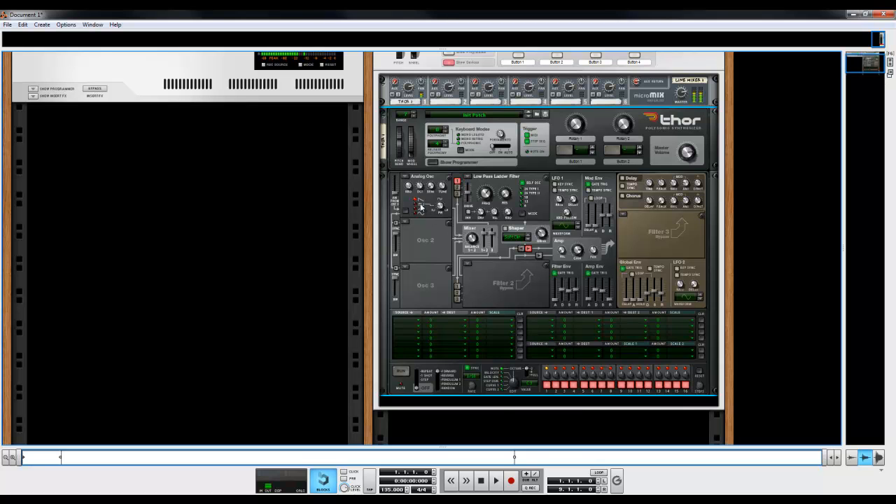
# Adjust the pulse width and tuning of the Analog oscillator in slot 1.
pyautogui.moveTo(441, 205)
pyautogui.mouseDown()
pyautogui.moveTo(444, 189)
pyautogui.moveTo(448, 219)
pyautogui.mouseUp()
pyautogui.moveTo(443, 186)
pyautogui.mouseDown()
pyautogui.moveTo(445, 203)
pyautogui.moveTo(450, 159)
pyautogui.moveTo(448, 190)
pyautogui.mouseUp()
# Change oscillator 1 to Wavetable, step through its wavetables and adjust the wavetable position.
pyautogui.click(404, 179)
pyautogui.click(454, 195)
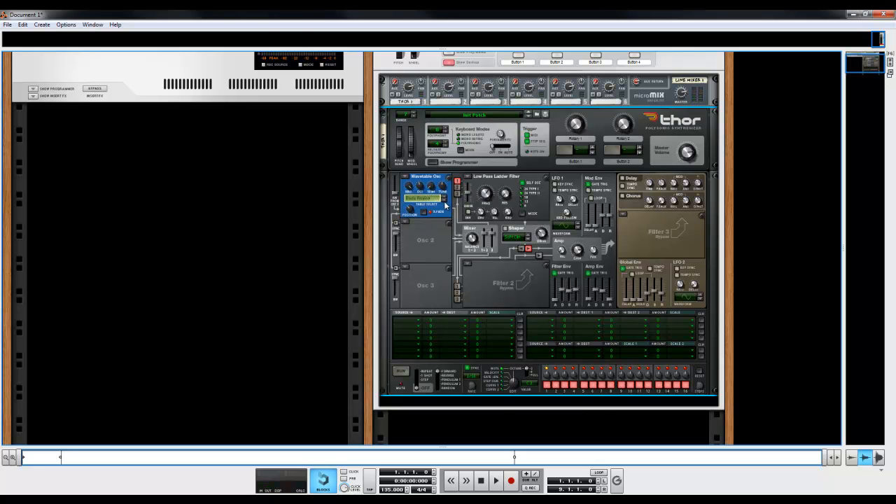
pyautogui.click(444, 203)
pyautogui.click(444, 203)
pyautogui.moveTo(412, 209)
pyautogui.mouseDown()
pyautogui.moveTo(414, 192)
pyautogui.moveTo(419, 210)
pyautogui.mouseUp()
# Change oscillator 1 to Phase Modulation and adjust its PM amount.
pyautogui.click(405, 181)
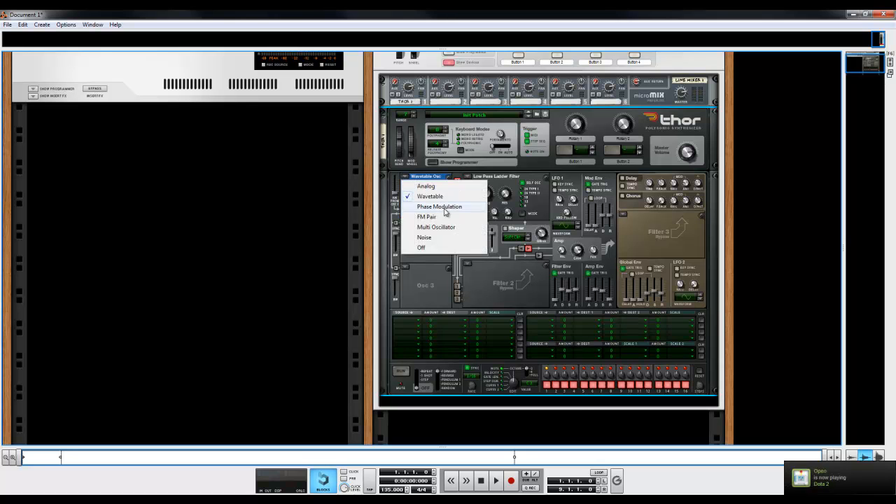
pyautogui.click(427, 204)
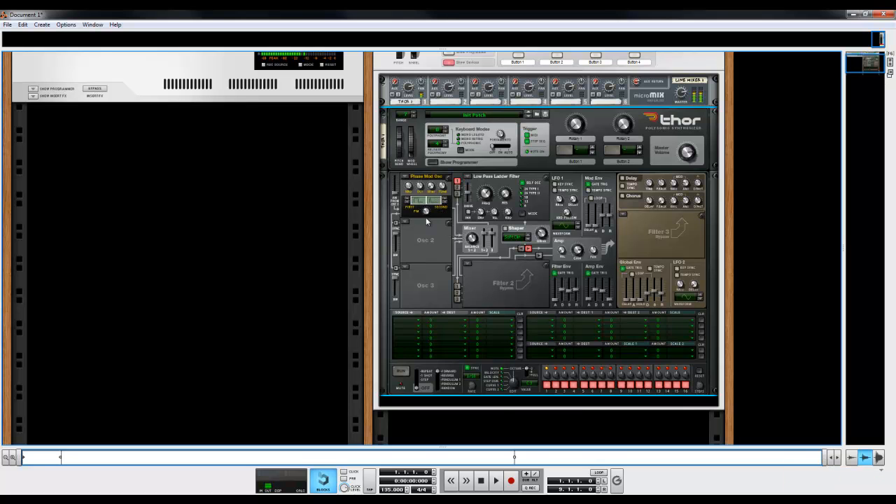
pyautogui.moveTo(425, 215)
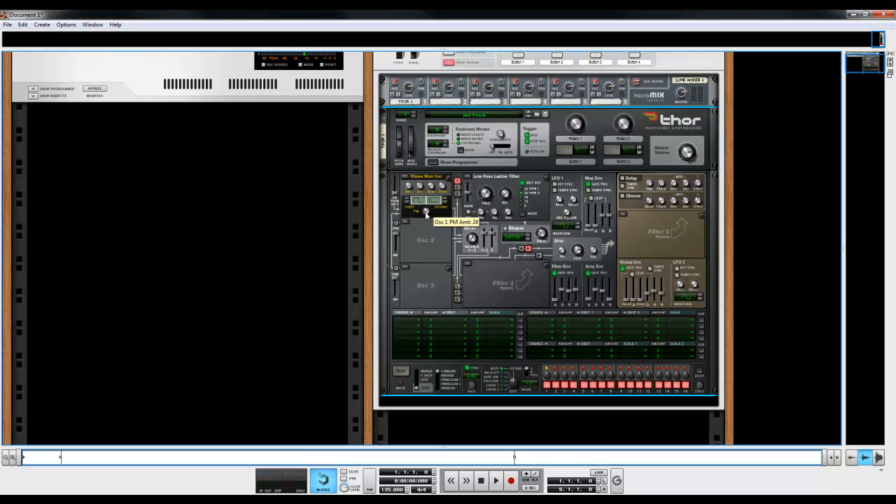
pyautogui.moveTo(425, 214); pyautogui.dragTo(432, 219)
# Change oscillator 1 to the FM Pair type.
pyautogui.click(410, 178)
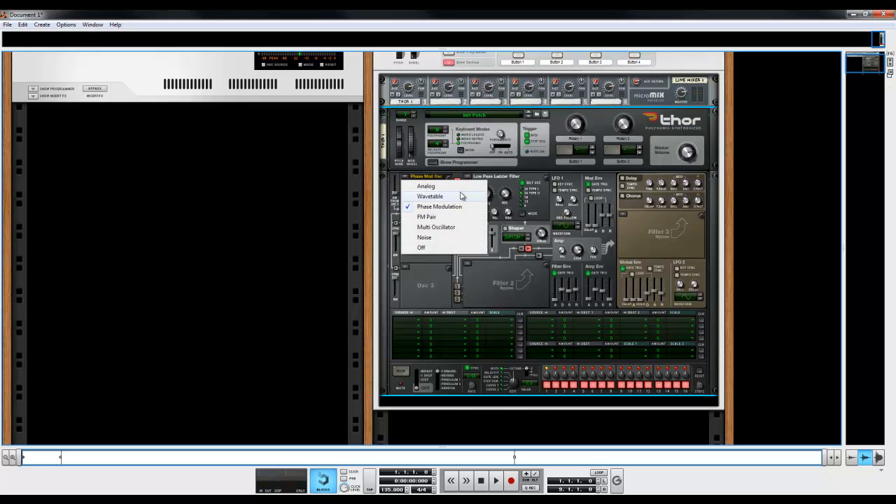
pyautogui.click(425, 173)
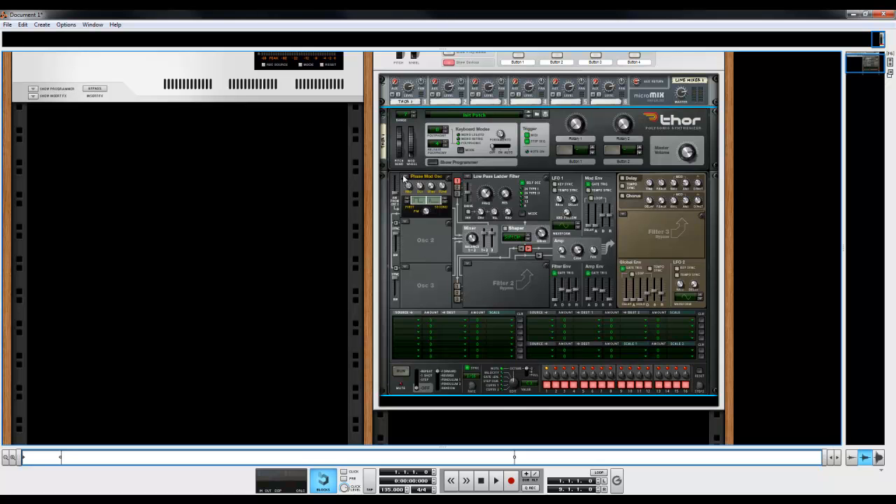
pyautogui.click(404, 178)
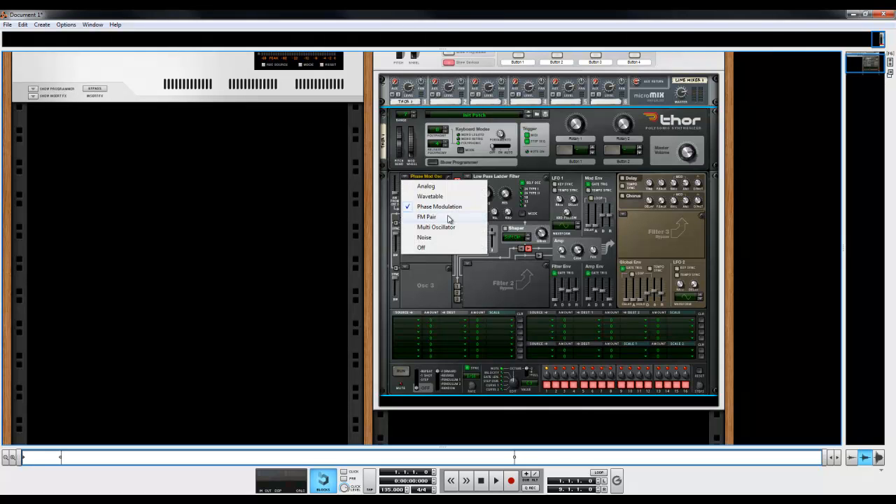
pyautogui.click(377, 217)
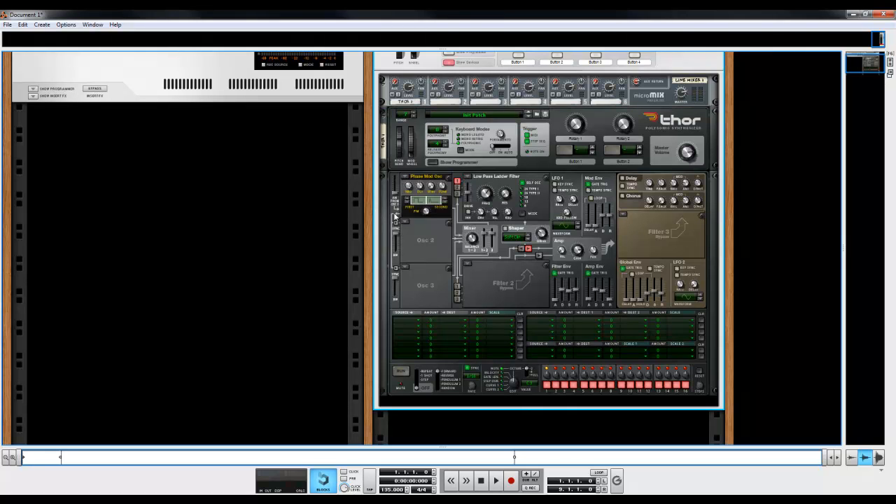
pyautogui.click(405, 180)
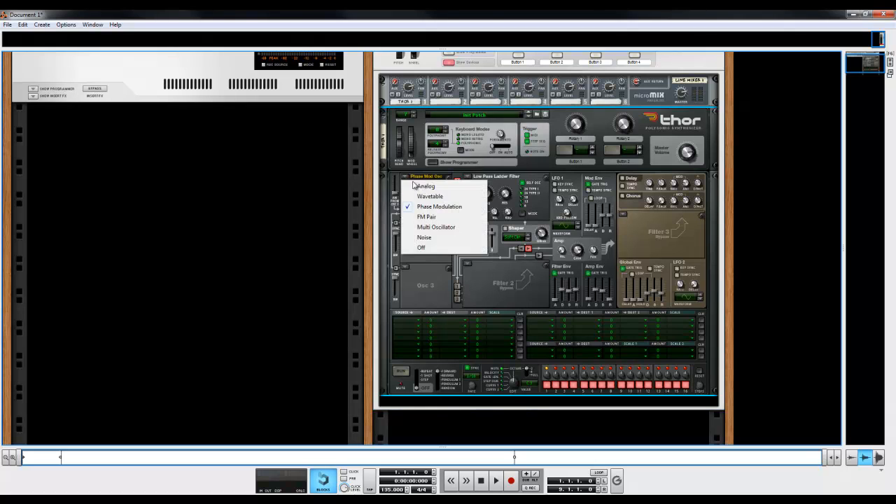
pyautogui.click(448, 216)
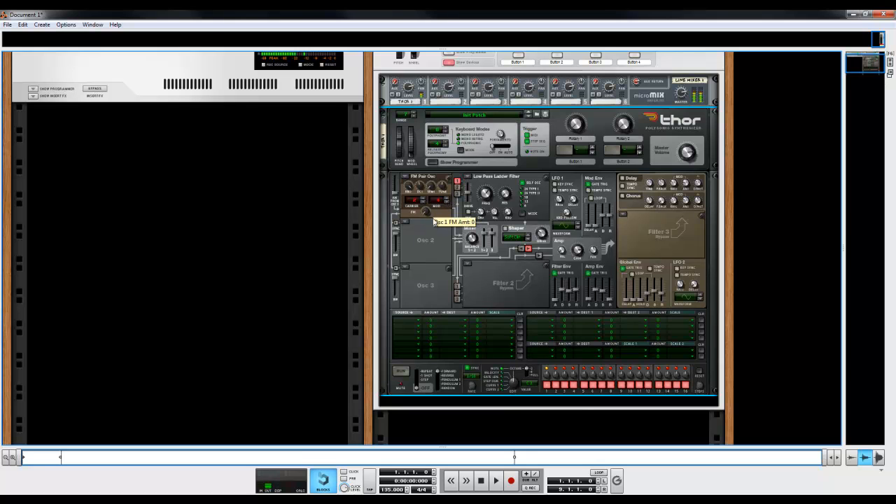
# Change oscillator 1 to Multi Oscillator, adjust its detune amount and step through the detune modes.
pyautogui.click(419, 179)
pyautogui.click(439, 226)
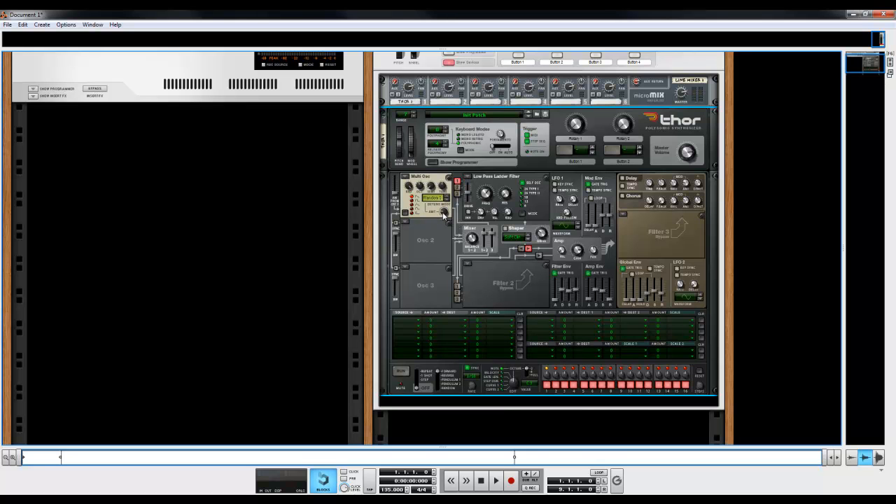
pyautogui.moveTo(443, 215)
pyautogui.moveTo(443, 212); pyautogui.dragTo(444, 213)
pyautogui.click(446, 200)
pyautogui.click(446, 202)
# Try the Noise type in oscillator 1 and return the slot to Analog.
pyautogui.click(405, 177)
pyautogui.click(431, 238)
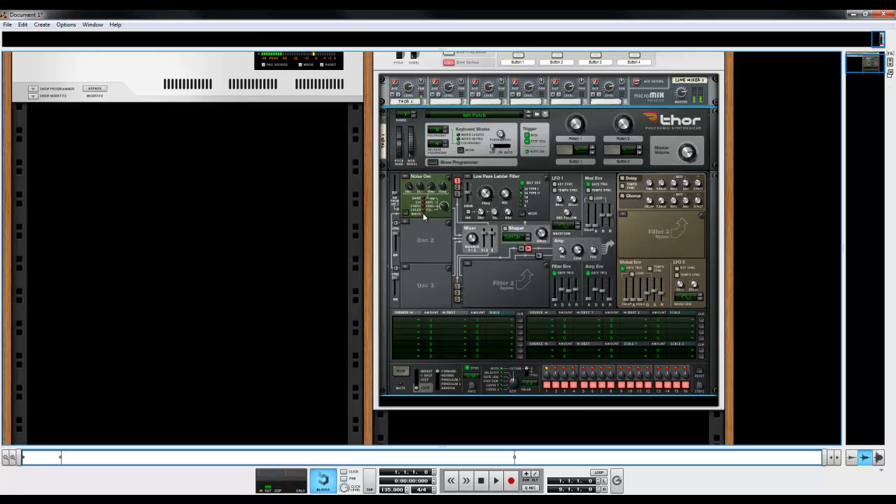
pyautogui.click(408, 177)
pyautogui.click(418, 186)
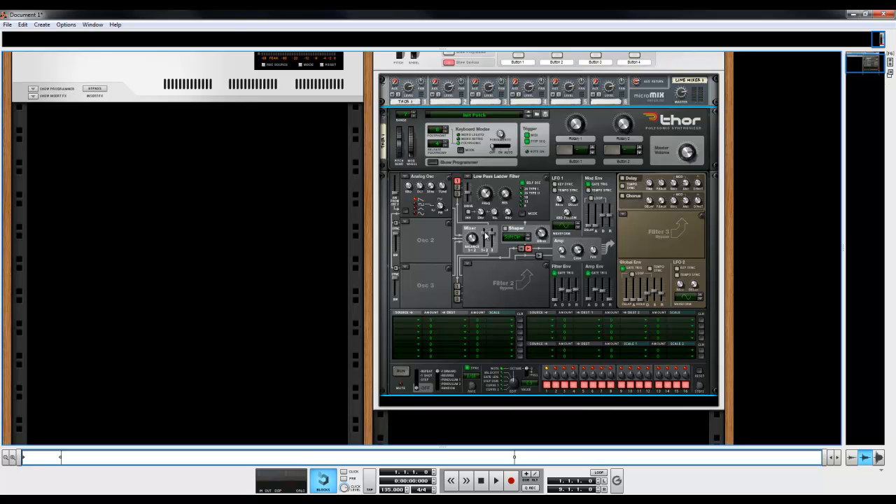
pyautogui.moveTo(486, 236)
pyautogui.click(457, 182)
# Switch filter 1 through State Variable, Comb and Formant, and return it to Low Pass Ladder.
pyautogui.click(468, 177)
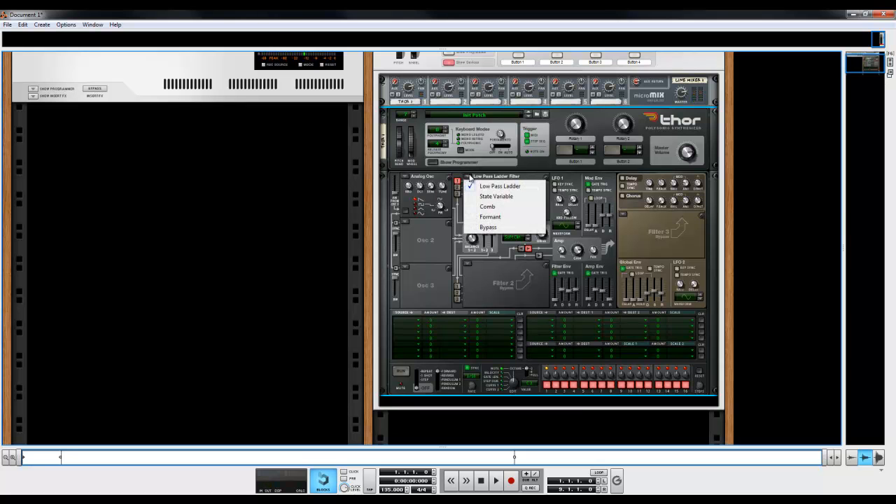
pyautogui.click(525, 197)
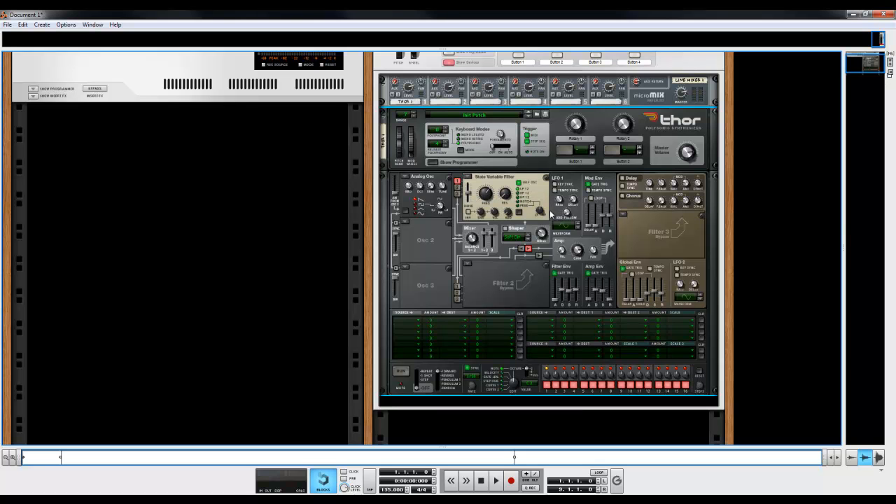
pyautogui.click(474, 181)
pyautogui.click(518, 208)
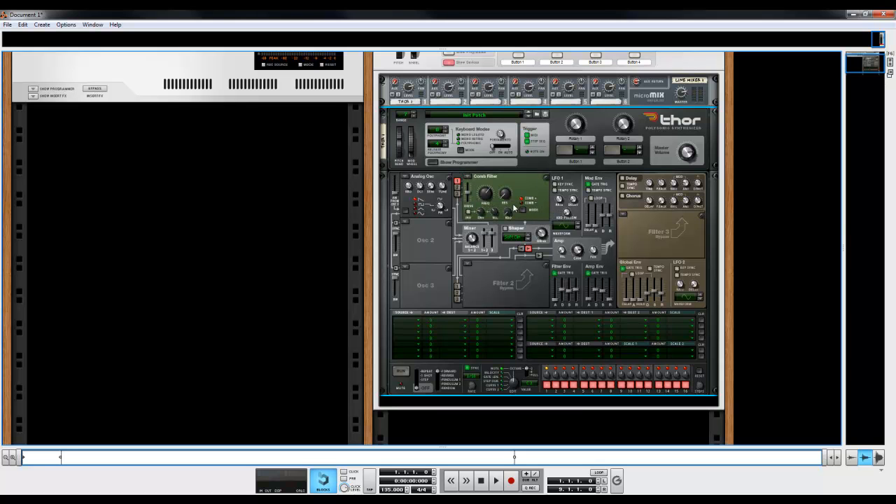
pyautogui.click(471, 179)
pyautogui.click(515, 217)
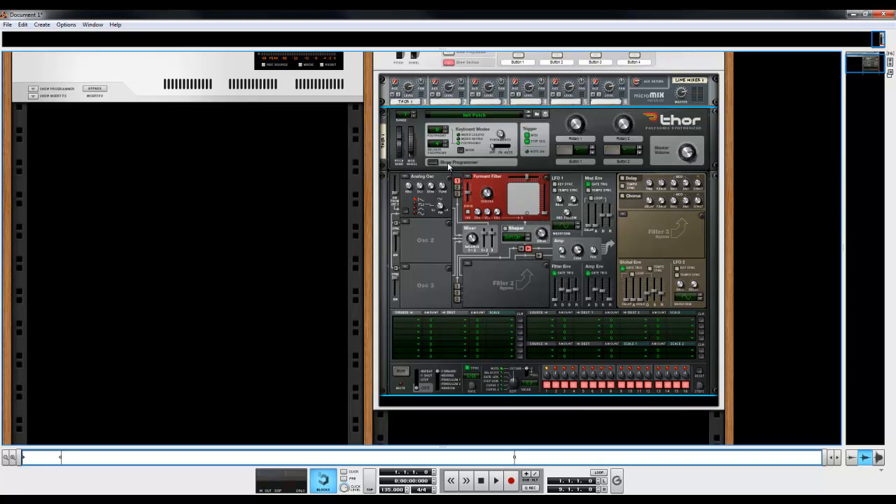
pyautogui.click(474, 179)
pyautogui.click(486, 185)
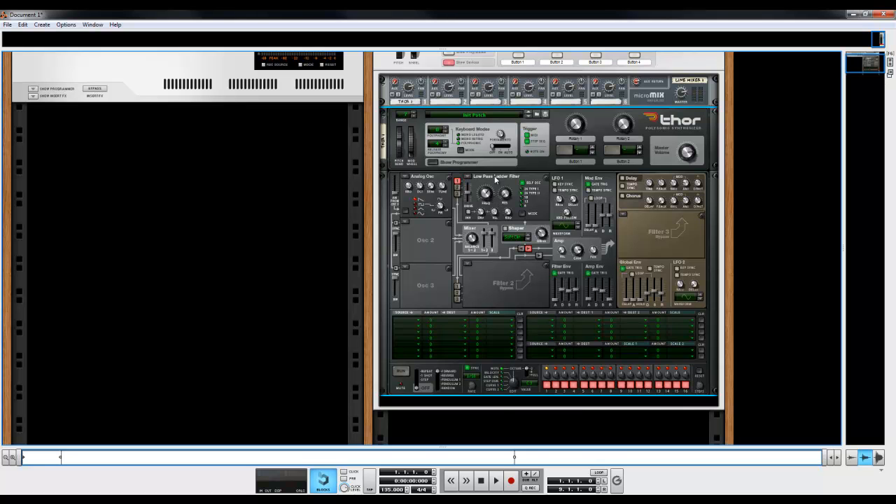
# Set the Low Pass Ladder filter's frequency to 2.69 kHz and adjust its resonance.
pyautogui.moveTo(488, 196)
pyautogui.moveTo(487, 196); pyautogui.dragTo(491, 220)
pyautogui.moveTo(487, 198)
pyautogui.scroll(-3, 488, 197)
pyautogui.moveTo(489, 198)
pyautogui.mouseDown()
pyautogui.moveTo(491, 183)
pyautogui.moveTo(494, 204)
pyautogui.mouseUp()
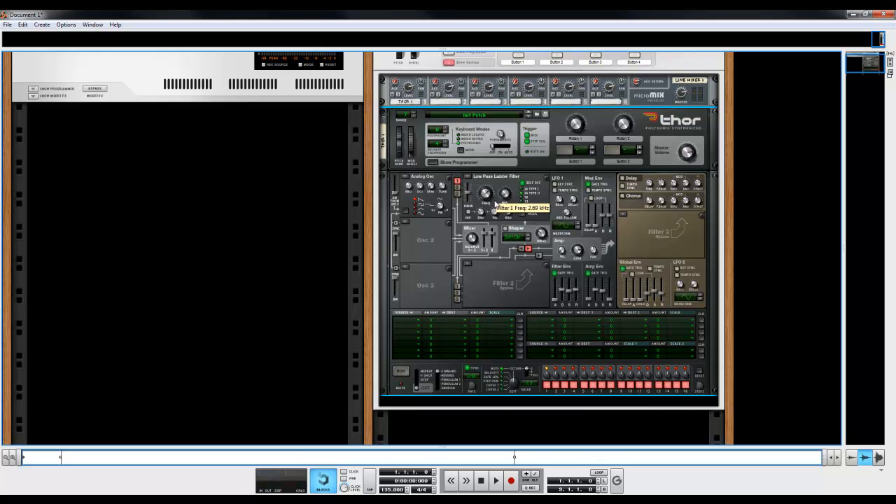
pyautogui.moveTo(505, 202); pyautogui.dragTo(514, 232)
# Adjust the velocity amount of the Low Pass Ladder filter and raise its frequency.
pyautogui.rightClick(468, 171)
pyautogui.click(477, 188)
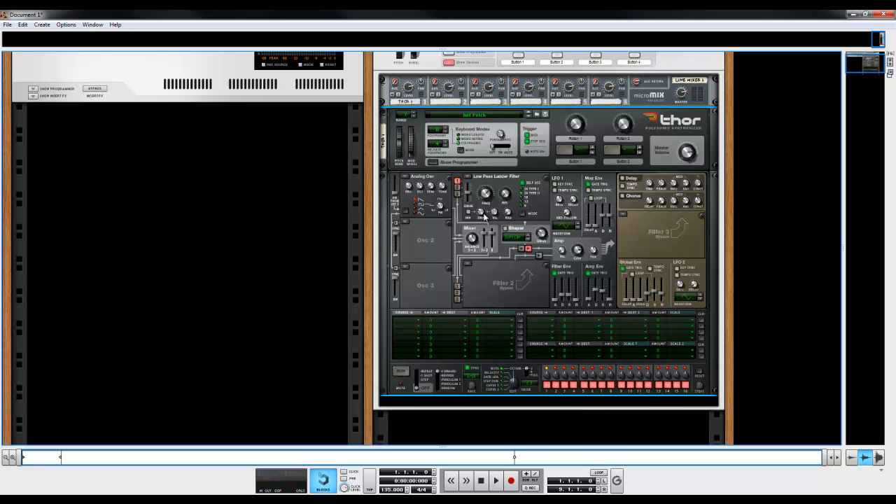
pyautogui.moveTo(483, 211)
pyautogui.moveTo(573, 298)
pyautogui.moveTo(494, 211); pyautogui.dragTo(502, 217)
pyautogui.moveTo(487, 195); pyautogui.dragTo(481, 167)
# Change filter 1 to the State Variable type.
pyautogui.click(471, 179)
pyautogui.click(494, 194)
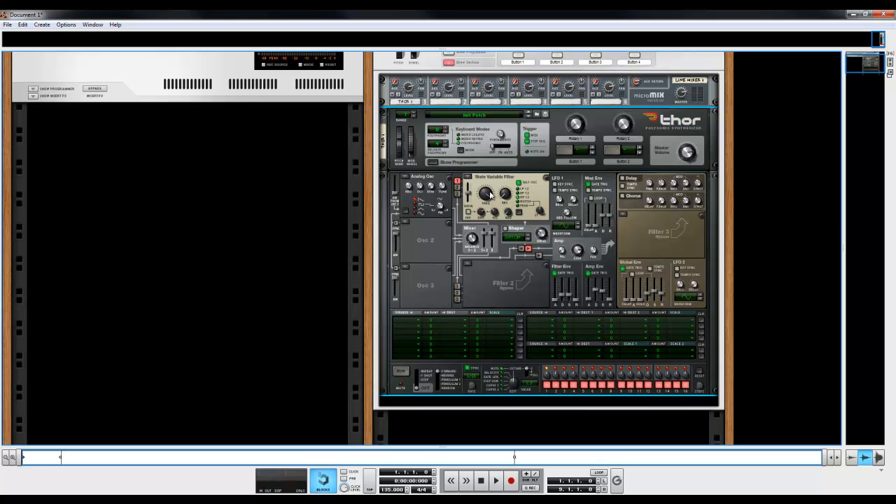
# Lower the State Variable filter's frequency and change filter 1 to the Comb type.
pyautogui.moveTo(490, 194)
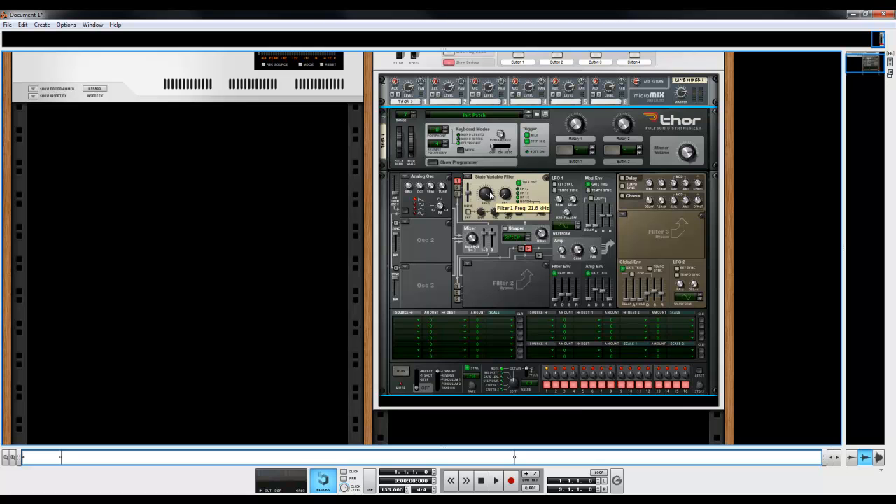
pyautogui.moveTo(488, 201)
pyautogui.mouseDown()
pyautogui.moveTo(487, 233)
pyautogui.moveTo(483, 204)
pyautogui.mouseUp()
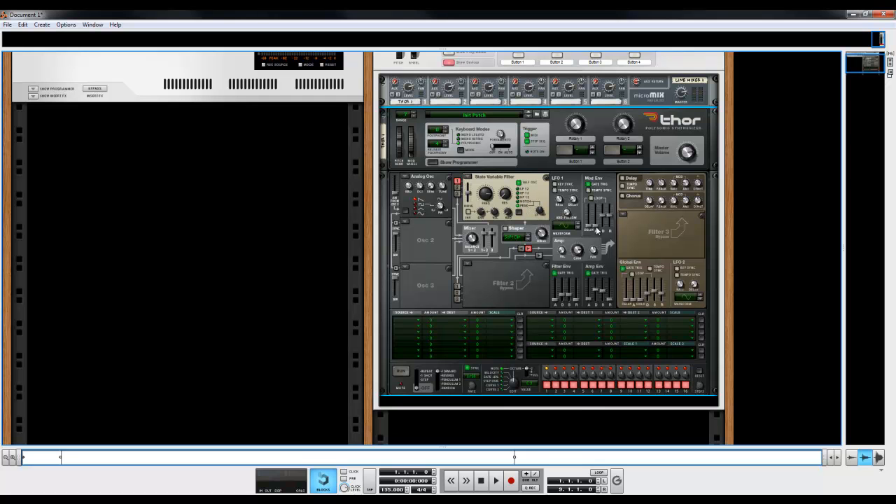
pyautogui.click(491, 177)
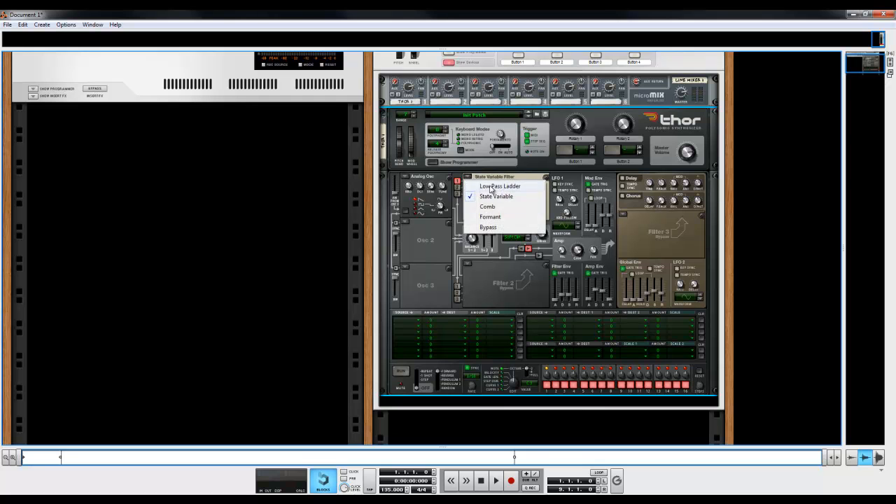
pyautogui.click(526, 214)
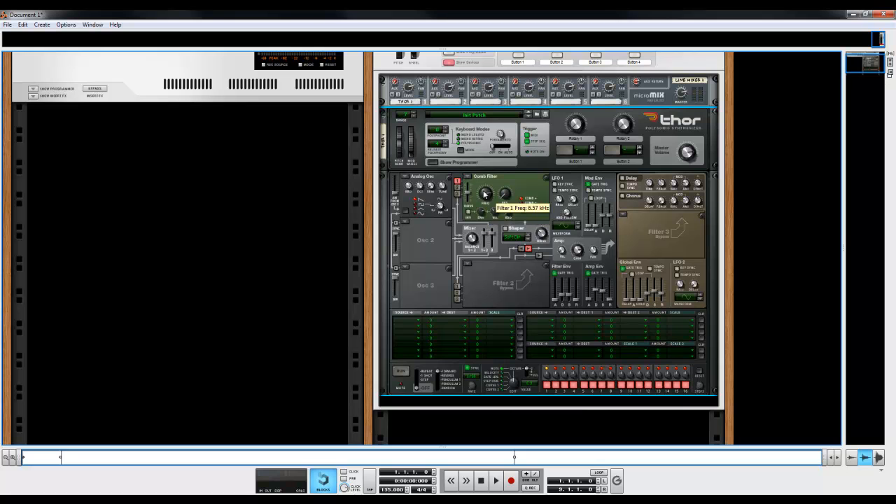
# Adjust the Comb filter's frequency and raise its resonance.
pyautogui.moveTo(488, 199); pyautogui.dragTo(492, 205)
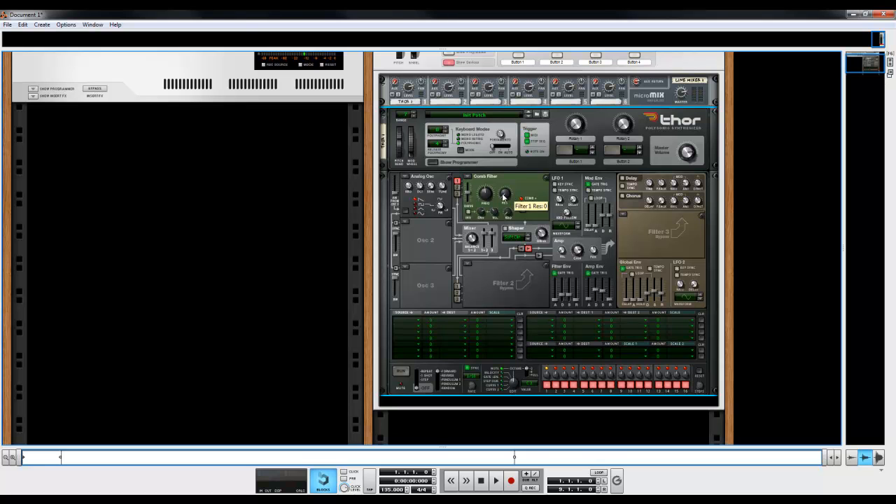
pyautogui.moveTo(512, 199); pyautogui.dragTo(505, 165)
pyautogui.moveTo(496, 203)
pyautogui.mouseDown()
pyautogui.moveTo(493, 186)
pyautogui.moveTo(509, 222)
pyautogui.moveTo(486, 193)
pyautogui.moveTo(490, 171)
pyautogui.moveTo(506, 204)
pyautogui.mouseUp()
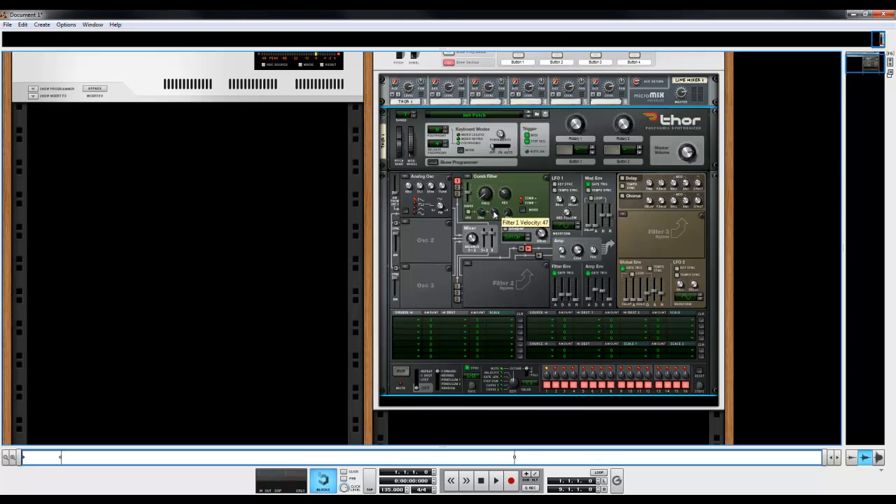
# Vary the Comb filter's velocity amount and raise its keyboard tracking.
pyautogui.moveTo(495, 213); pyautogui.dragTo(499, 232)
pyautogui.moveTo(494, 217); pyautogui.dragTo(498, 210)
pyautogui.moveTo(497, 219); pyautogui.dragTo(486, 195)
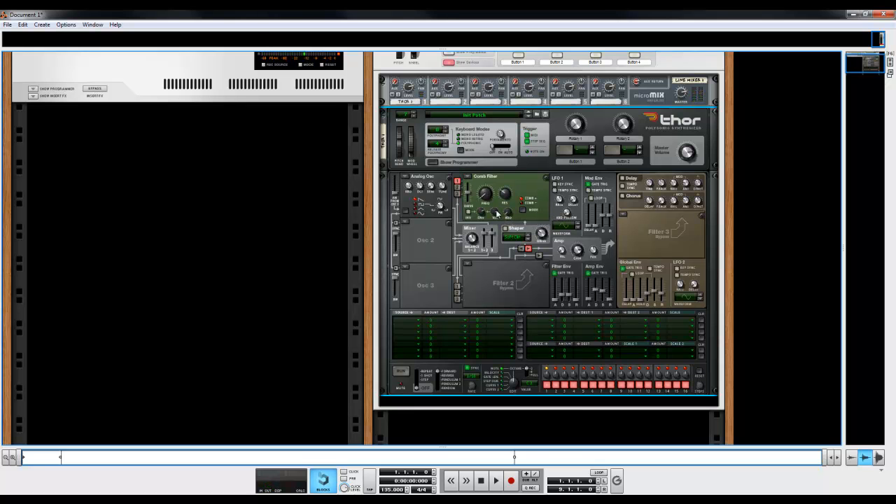
pyautogui.moveTo(496, 210); pyautogui.dragTo(497, 214)
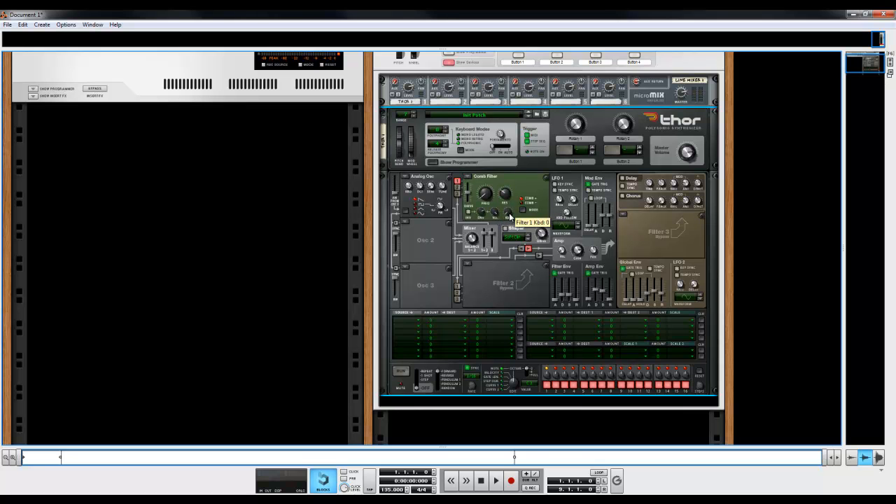
pyautogui.moveTo(509, 217); pyautogui.dragTo(511, 177)
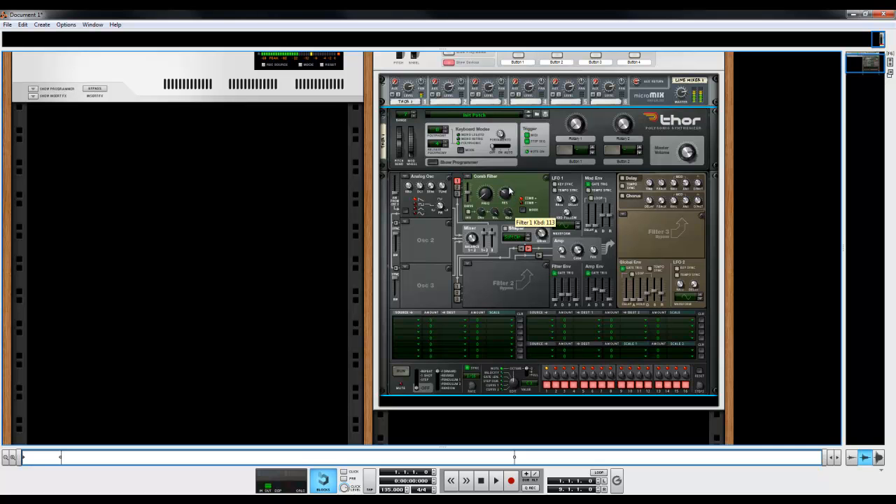
# Change filter 1 to the Formant type and sweep its X/Y pad horizontally.
pyautogui.click(469, 178)
pyautogui.click(510, 218)
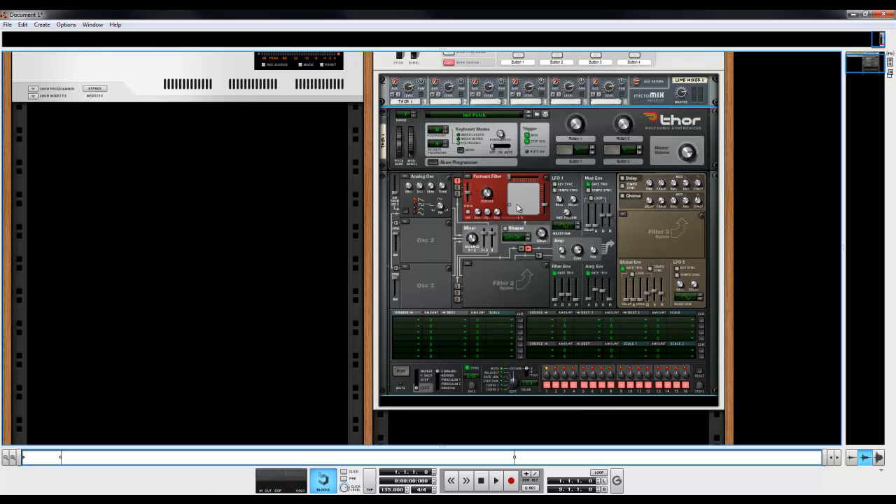
pyautogui.moveTo(530, 203)
pyautogui.moveTo(515, 202)
pyautogui.mouseDown()
pyautogui.moveTo(540, 205)
pyautogui.moveTo(536, 184)
pyautogui.moveTo(527, 213)
pyautogui.moveTo(553, 199)
pyautogui.moveTo(519, 207)
pyautogui.moveTo(537, 193)
pyautogui.moveTo(528, 193)
pyautogui.moveTo(533, 203)
pyautogui.mouseUp()
# Return filter 1 to the Low Pass Ladder type.
pyautogui.moveTo(488, 196)
pyautogui.click(466, 178)
pyautogui.click(495, 191)
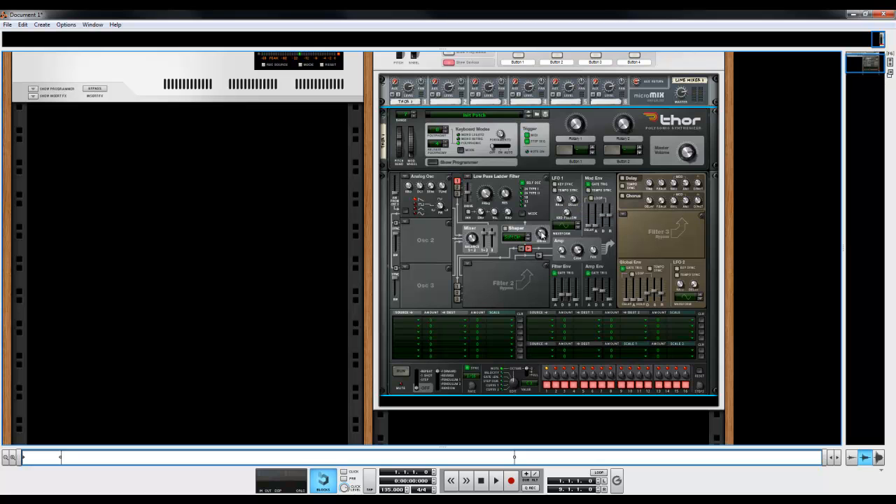
# Try out the Shaper with filter 1's drive raised and the Shaper drive at 127, review its modes, and turn it off.
pyautogui.click(507, 229)
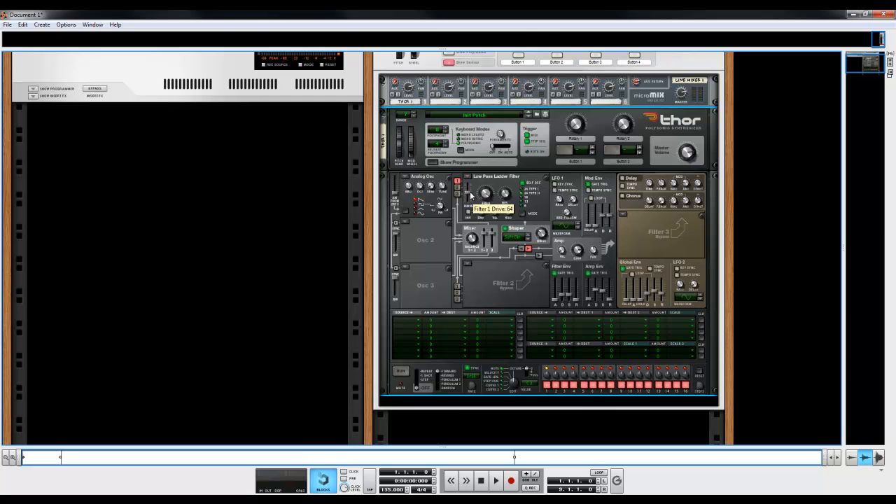
pyautogui.moveTo(470, 197); pyautogui.dragTo(474, 181)
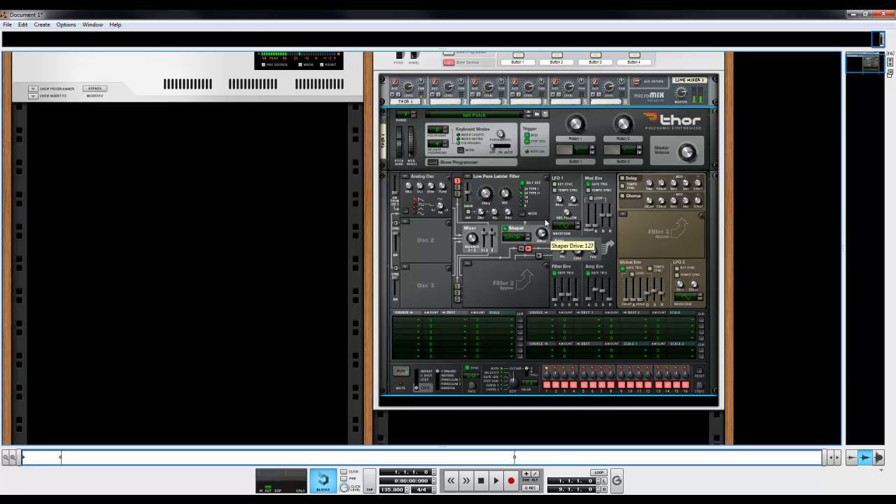
pyautogui.click(528, 238)
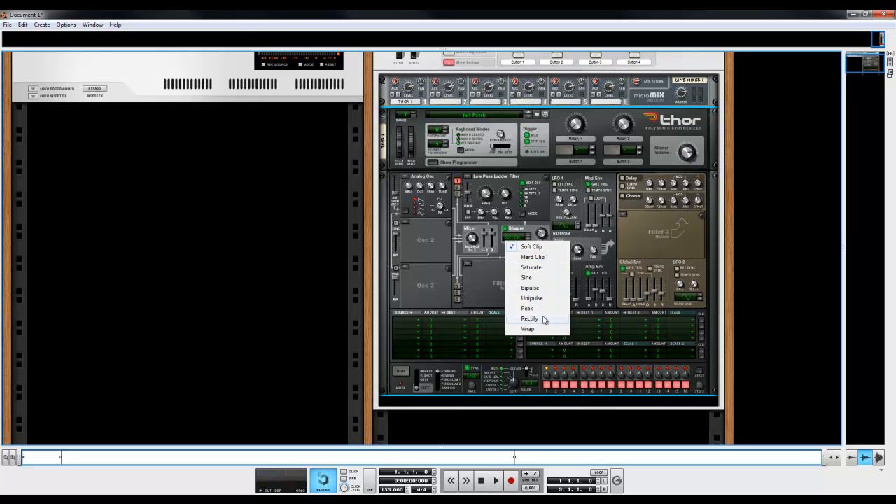
pyautogui.click(524, 230)
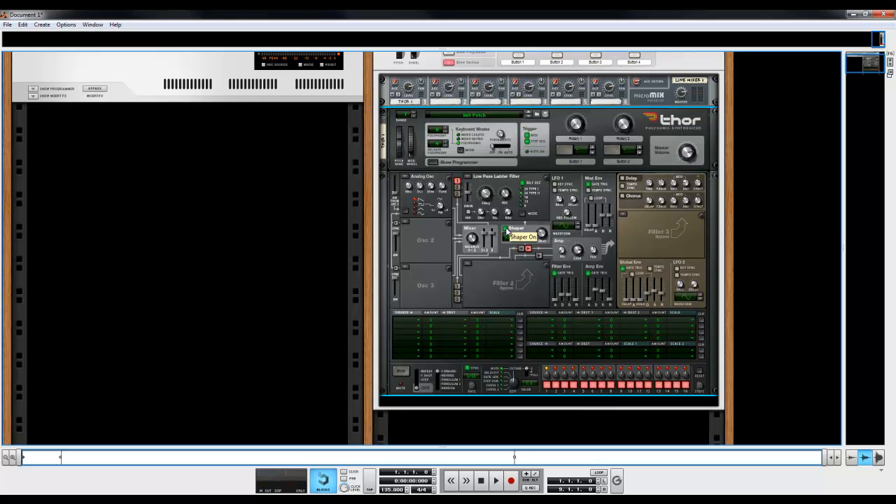
pyautogui.click(507, 231)
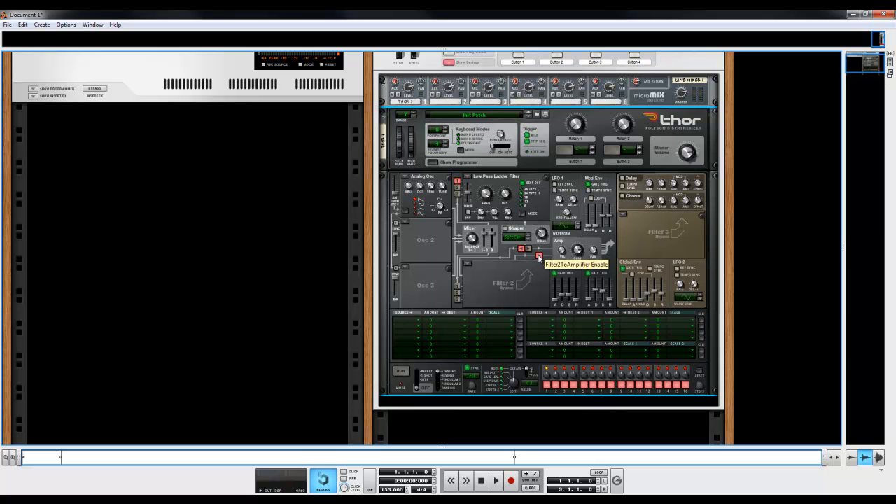
# Load a State Variable filter into the filter 2 slot.
pyautogui.click(469, 266)
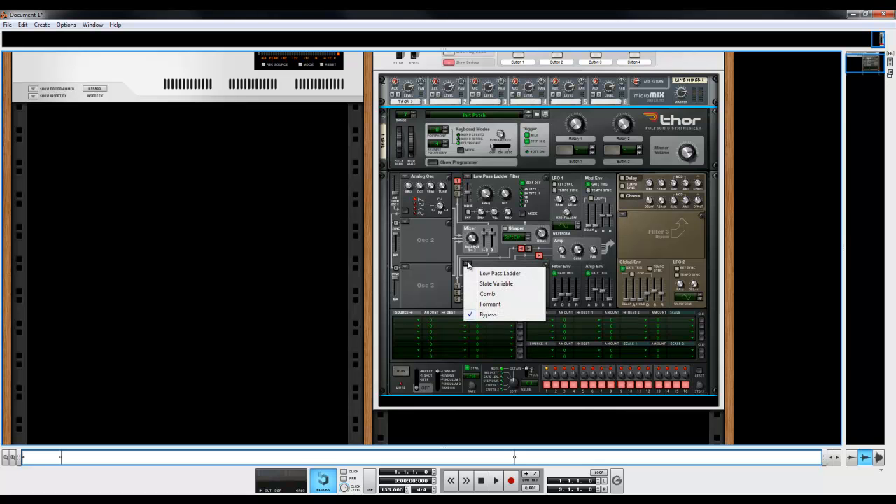
pyautogui.click(506, 283)
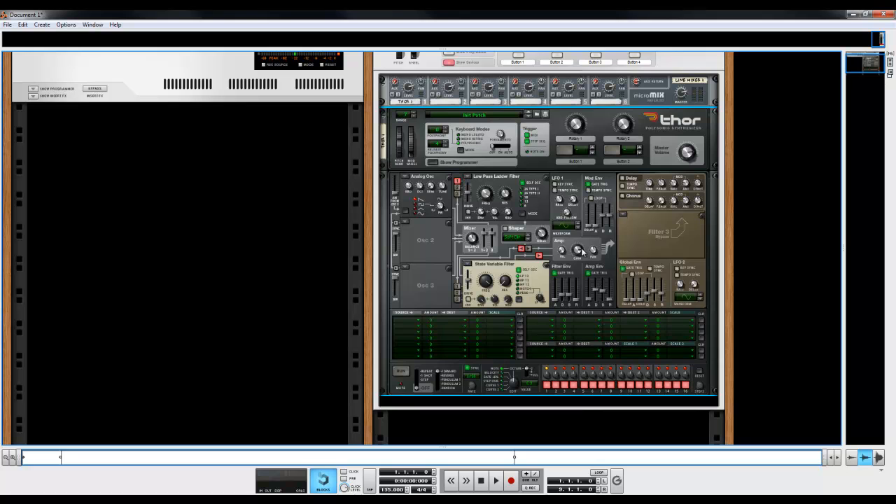
pyautogui.moveTo(581, 251)
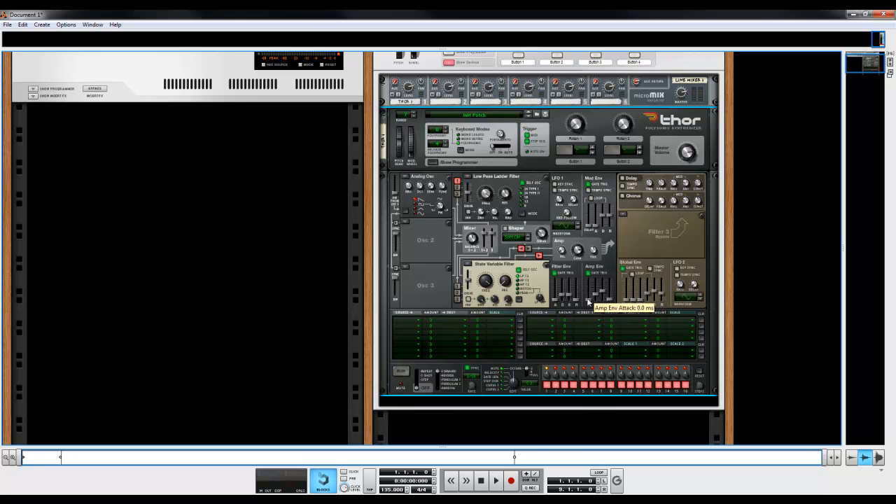
# Vary the Amp Envelope's attack, and raise its decay before bringing it back down.
pyautogui.moveTo(588, 302); pyautogui.dragTo(587, 286)
pyautogui.moveTo(591, 289); pyautogui.dragTo(590, 292)
pyautogui.moveTo(596, 297); pyautogui.dragTo(602, 266)
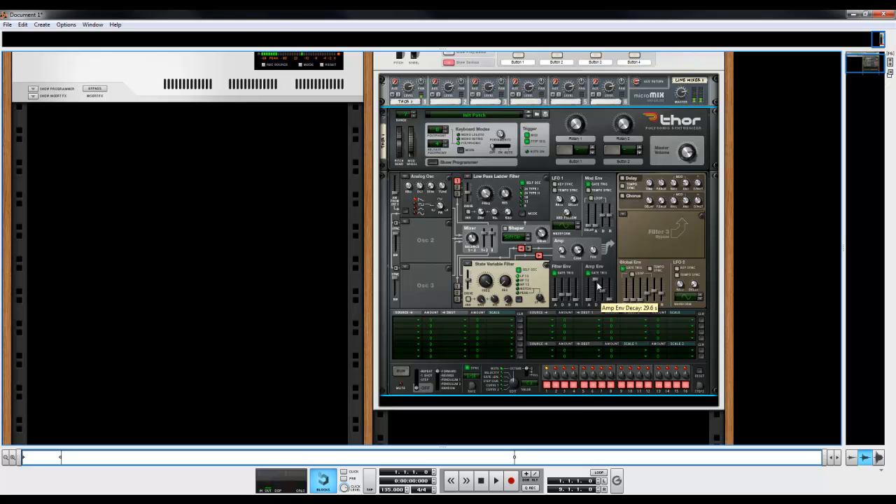
pyautogui.moveTo(596, 283); pyautogui.dragTo(596, 299)
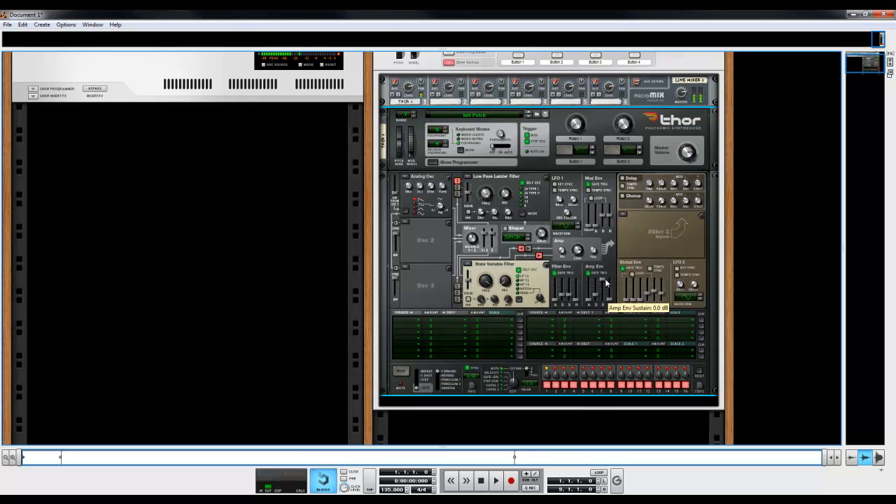
# Lower the Amp Envelope's sustain and vary its release time.
pyautogui.moveTo(606, 282); pyautogui.dragTo(608, 319)
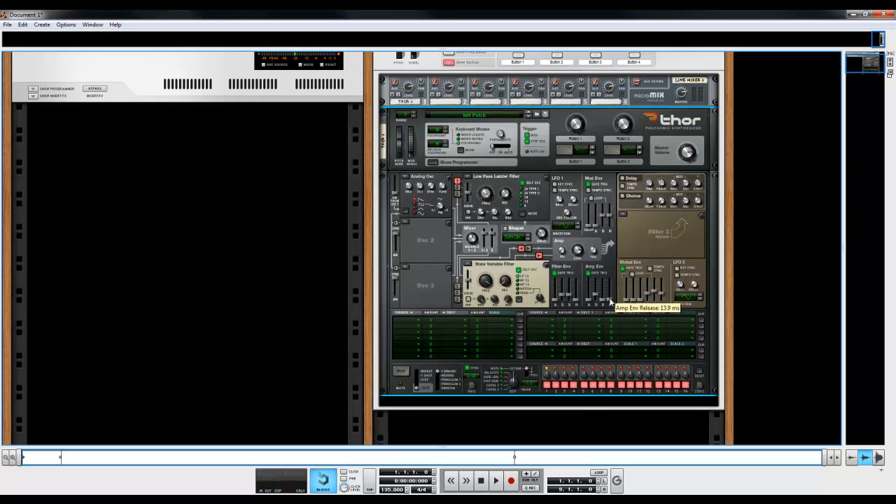
pyautogui.moveTo(610, 303); pyautogui.dragTo(611, 297)
pyautogui.moveTo(615, 287)
pyautogui.mouseDown()
pyautogui.moveTo(616, 315)
pyautogui.moveTo(609, 292)
pyautogui.mouseUp()
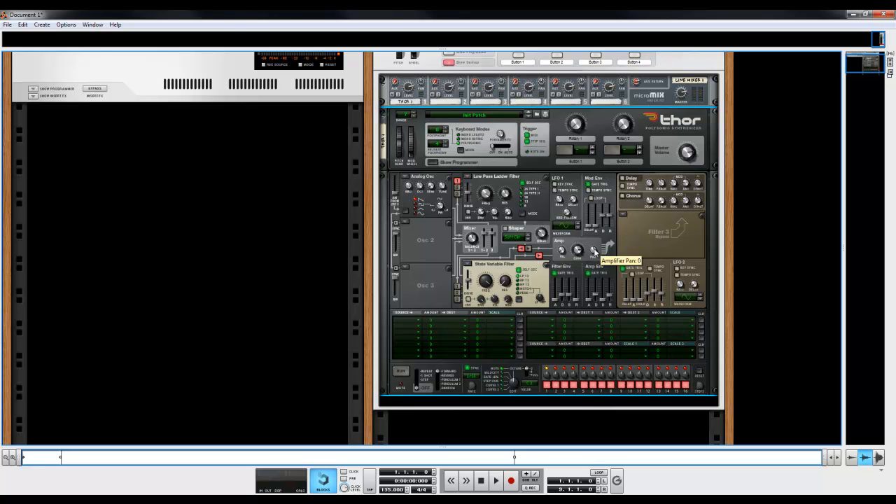
# Move the amplifier's pan off centre and reset it to its default.
pyautogui.moveTo(594, 250)
pyautogui.mouseDown()
pyautogui.moveTo(599, 270)
pyautogui.moveTo(600, 249)
pyautogui.mouseUp()
pyautogui.keyDown('ctrl'); pyautogui.click(596, 252); pyautogui.keyUp('ctrl')
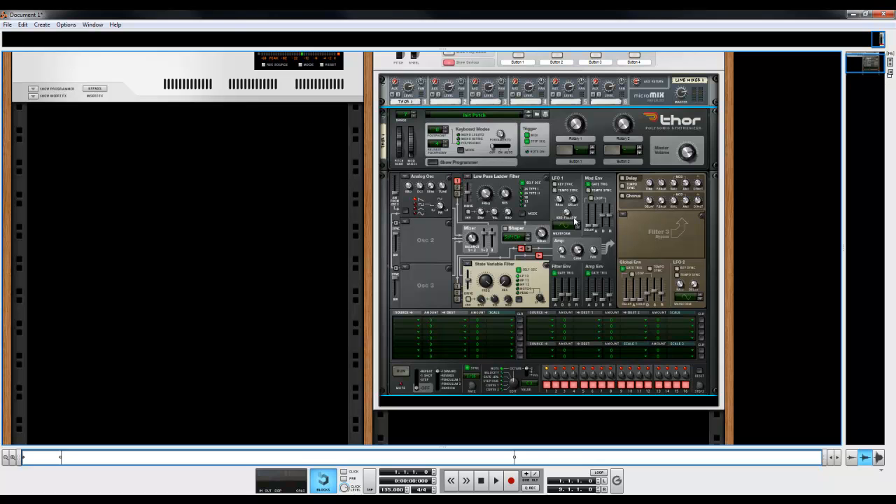
# Turn on the Delay with tempo sync and adjust its time and feedback.
pyautogui.click(624, 179)
pyautogui.moveTo(650, 183)
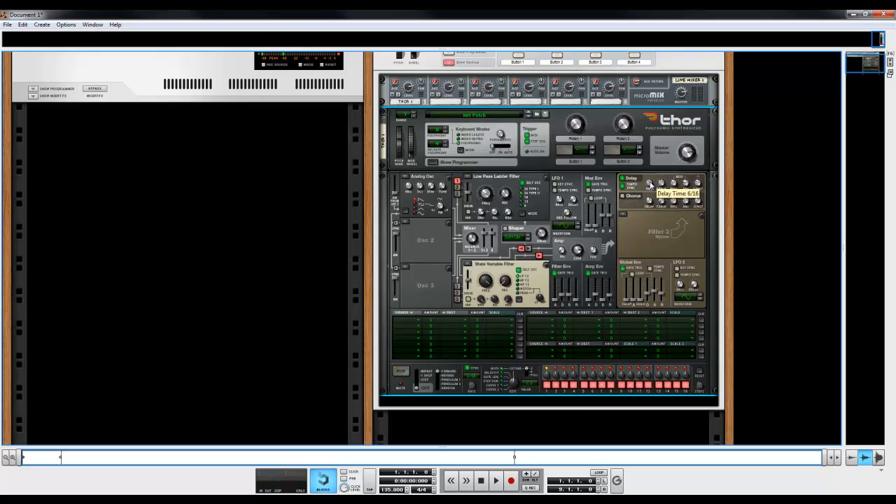
pyautogui.moveTo(649, 184)
pyautogui.mouseDown()
pyautogui.moveTo(645, 152)
pyautogui.moveTo(654, 196)
pyautogui.mouseUp()
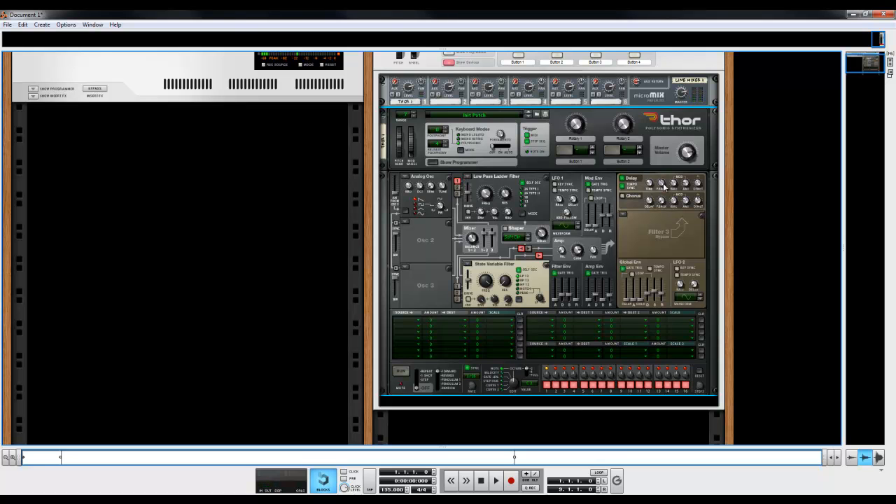
pyautogui.moveTo(664, 185)
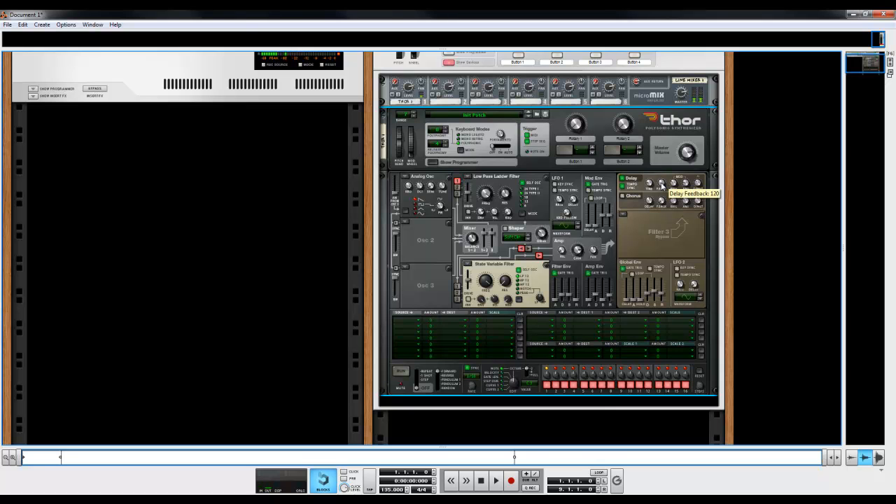
pyautogui.moveTo(669, 208); pyautogui.dragTo(667, 201)
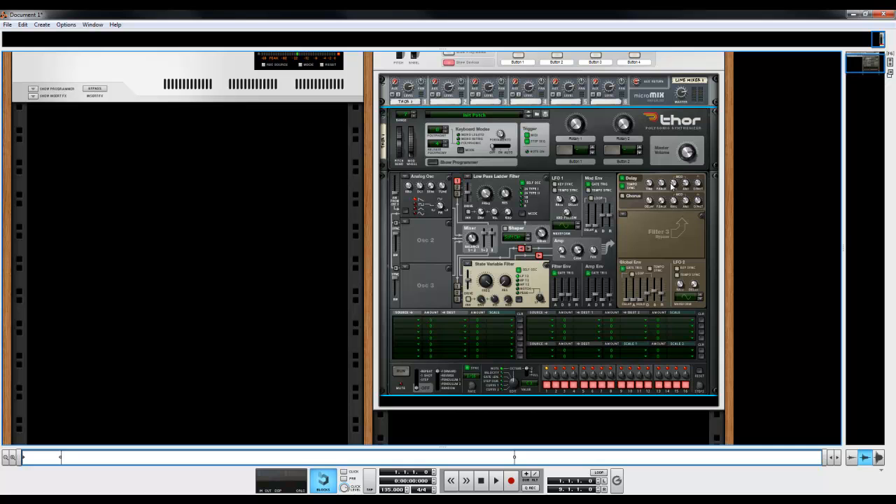
# Adjust the Delay's modulation rate and its dry/wet balance.
pyautogui.moveTo(674, 183); pyautogui.dragTo(676, 180)
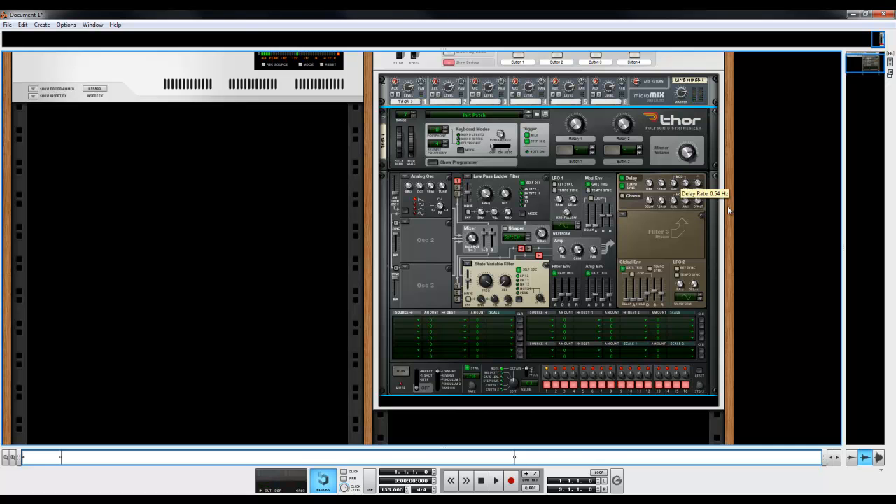
pyautogui.moveTo(672, 185); pyautogui.dragTo(680, 171)
pyautogui.moveTo(699, 185)
pyautogui.moveTo(698, 186)
pyautogui.mouseDown()
pyautogui.moveTo(697, 156)
pyautogui.moveTo(698, 187)
pyautogui.moveTo(701, 179)
pyautogui.mouseUp()
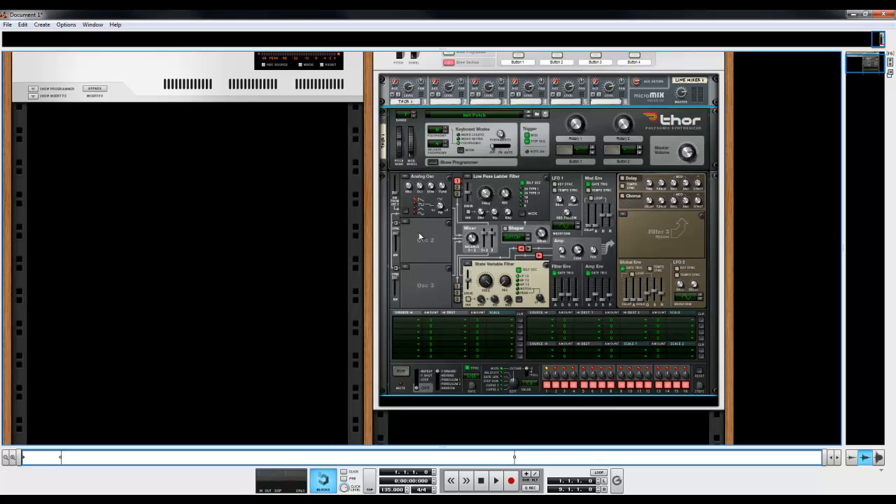
# Turn on the Chorus, adjust its delay and feedback, and turn it off again.
pyautogui.click(623, 196)
pyautogui.moveTo(651, 204)
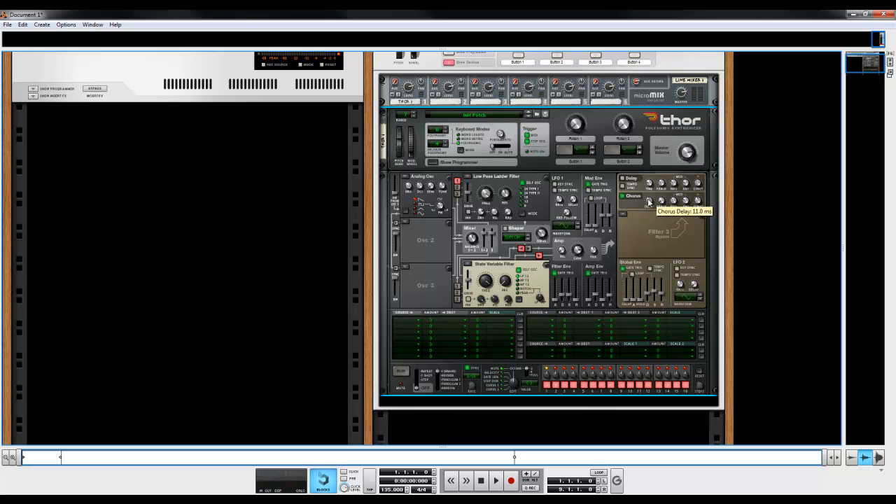
pyautogui.moveTo(649, 201)
pyautogui.mouseDown()
pyautogui.moveTo(648, 181)
pyautogui.moveTo(652, 216)
pyautogui.moveTo(656, 184)
pyautogui.moveTo(660, 204)
pyautogui.mouseUp()
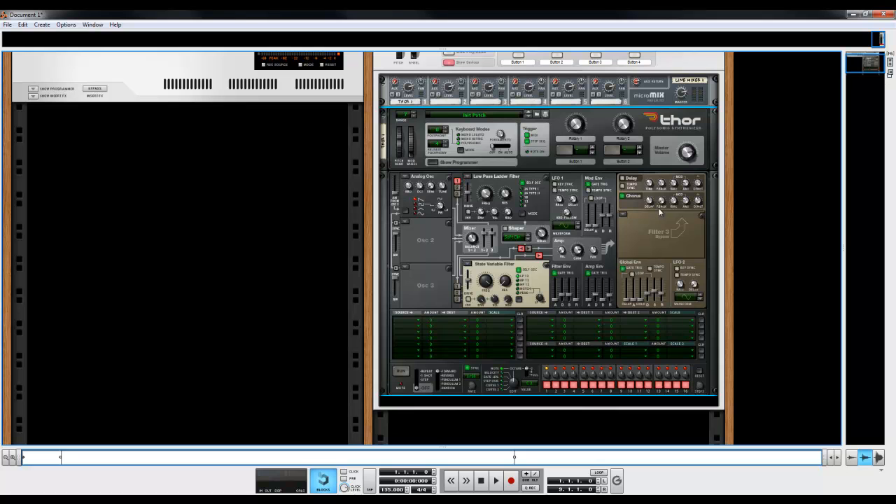
pyautogui.moveTo(651, 204); pyautogui.dragTo(647, 175)
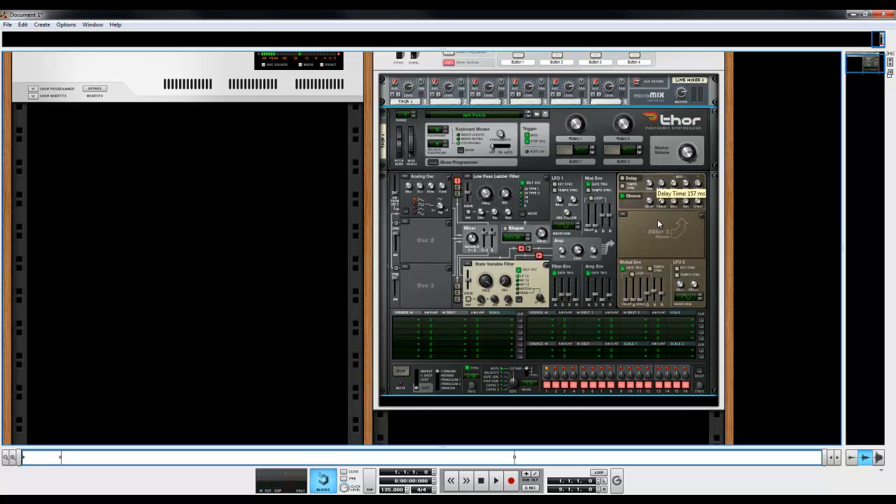
pyautogui.moveTo(662, 205); pyautogui.dragTo(715, 271)
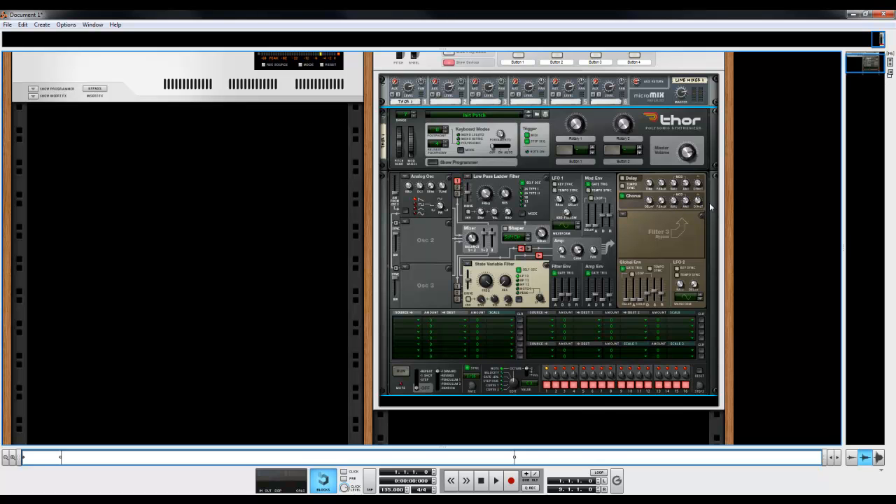
pyautogui.click(624, 198)
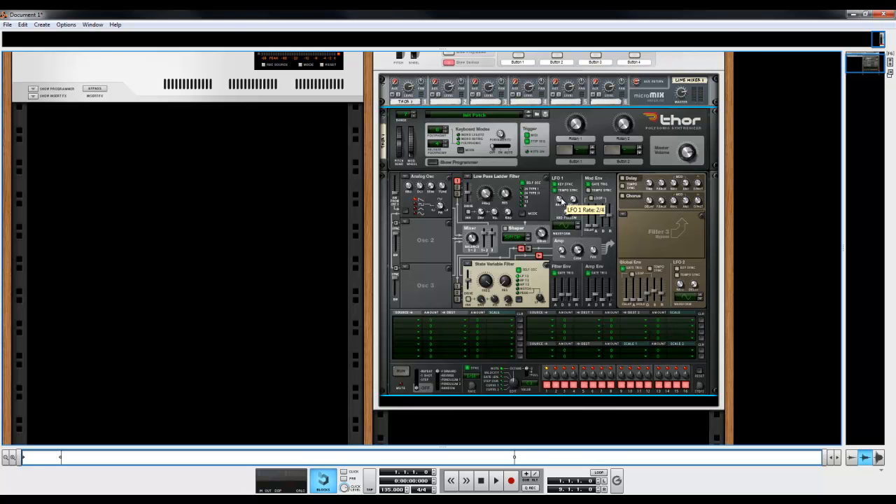
# Adjust LFO 1's tempo-synced rate and run the transport briefly to show its timing.
pyautogui.moveTo(562, 190)
pyautogui.mouseDown()
pyautogui.moveTo(566, 236)
pyautogui.moveTo(561, 201)
pyautogui.mouseUp()
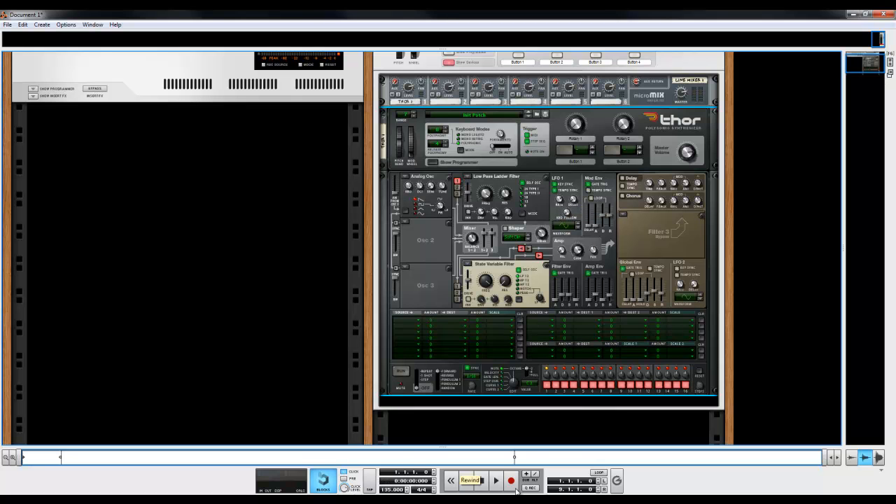
pyautogui.click(496, 481)
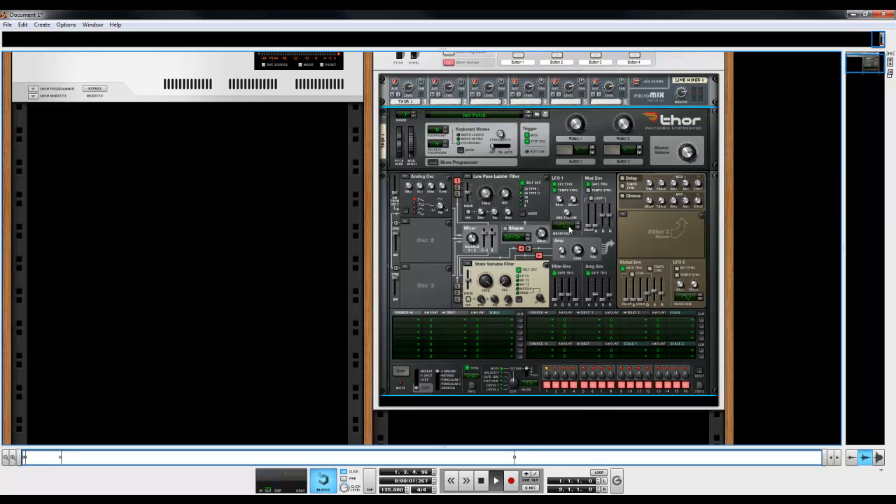
pyautogui.doubleClick(480, 480)
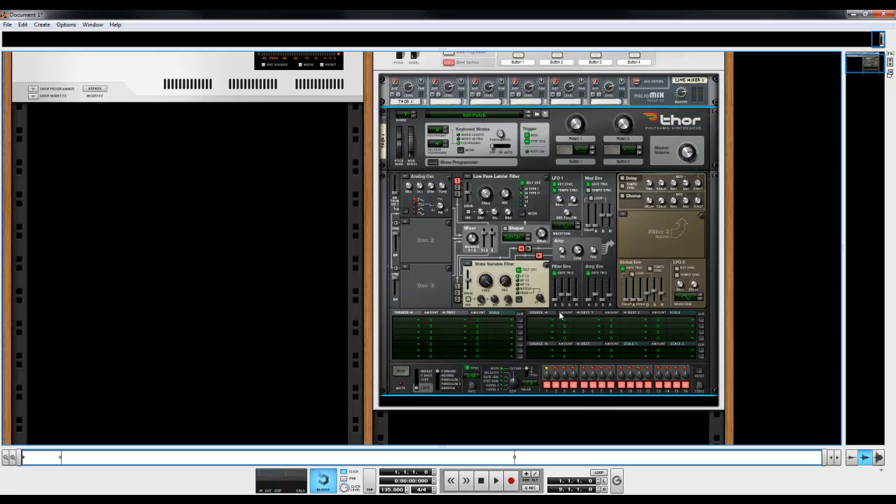
# Sweep Filter 1's frequency up and down by hand, ending at about 521 Hz.
pyautogui.click(407, 323)
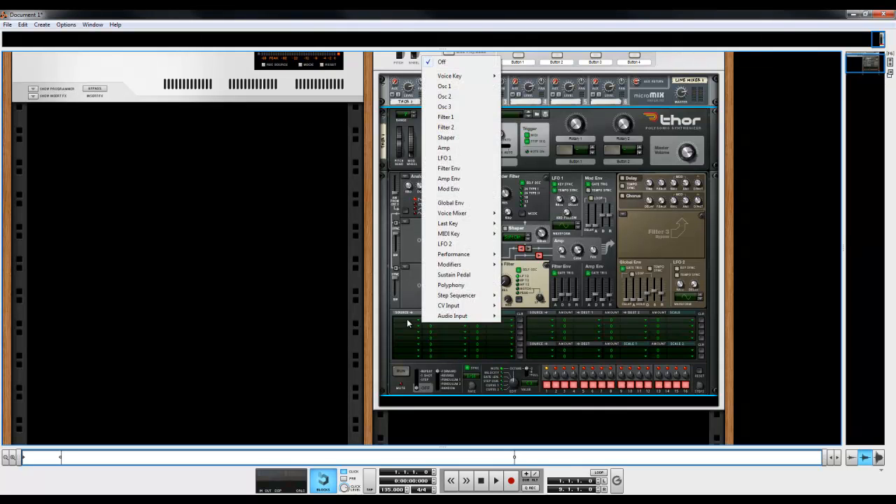
pyautogui.click(410, 305)
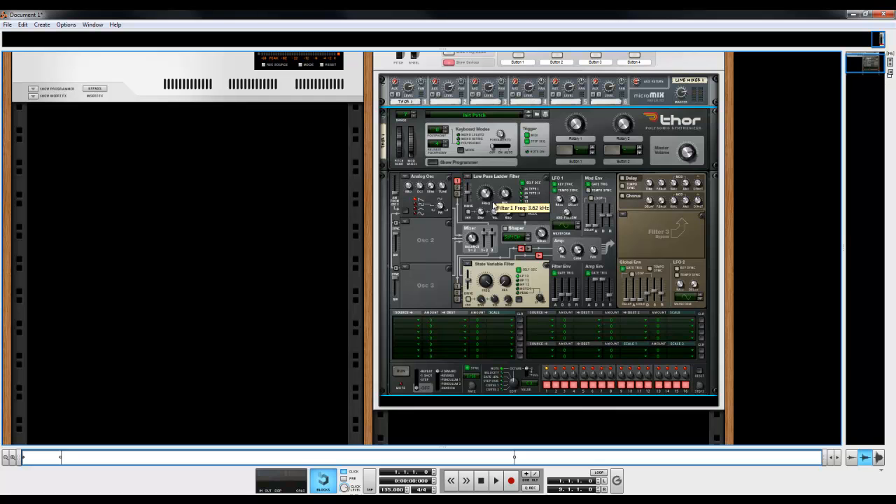
pyautogui.moveTo(502, 219); pyautogui.dragTo(518, 167)
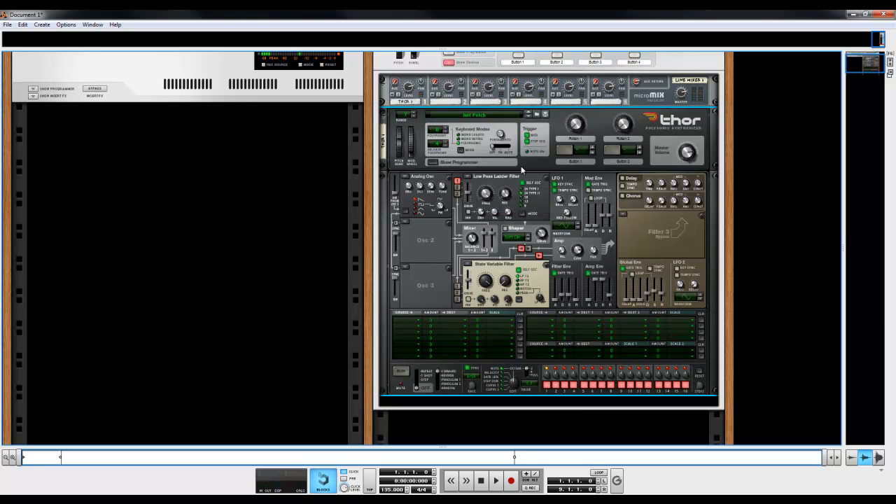
pyautogui.moveTo(488, 197); pyautogui.dragTo(487, 211)
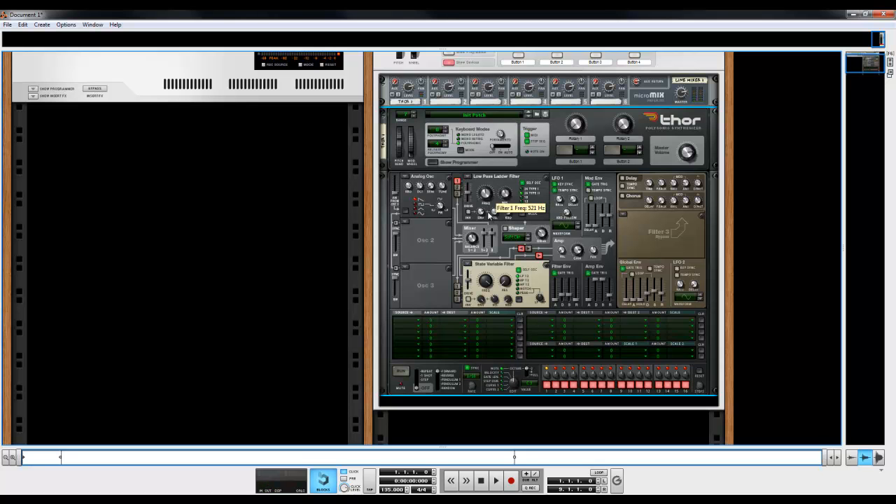
# Route LFO 1 to Filter 1's Frequency in the first modulation row and raise the destination amount.
pyautogui.click(409, 317)
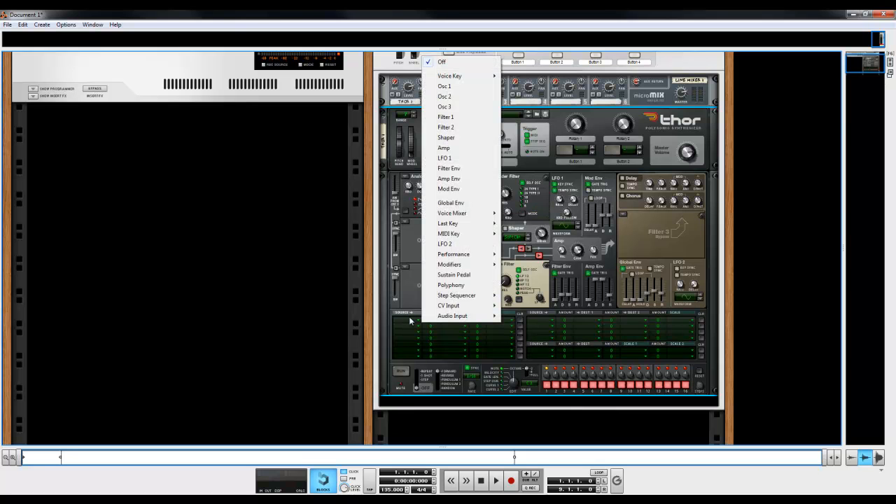
pyautogui.click(455, 161)
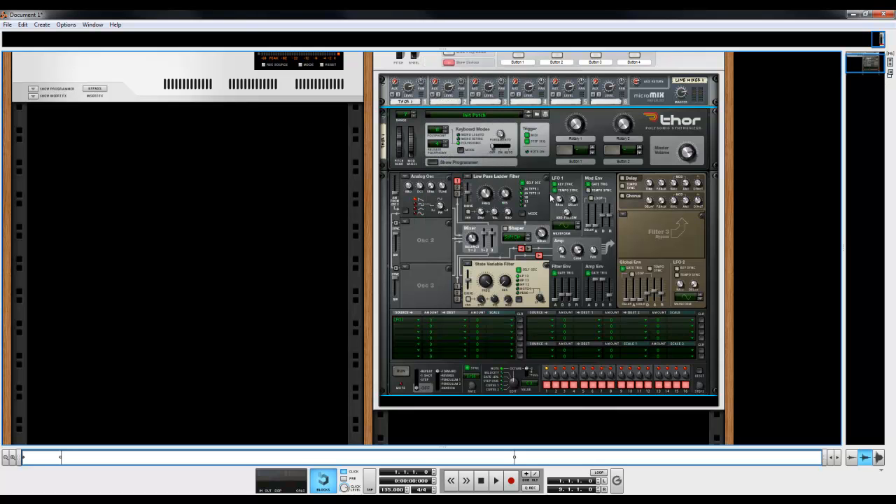
pyautogui.click(450, 319)
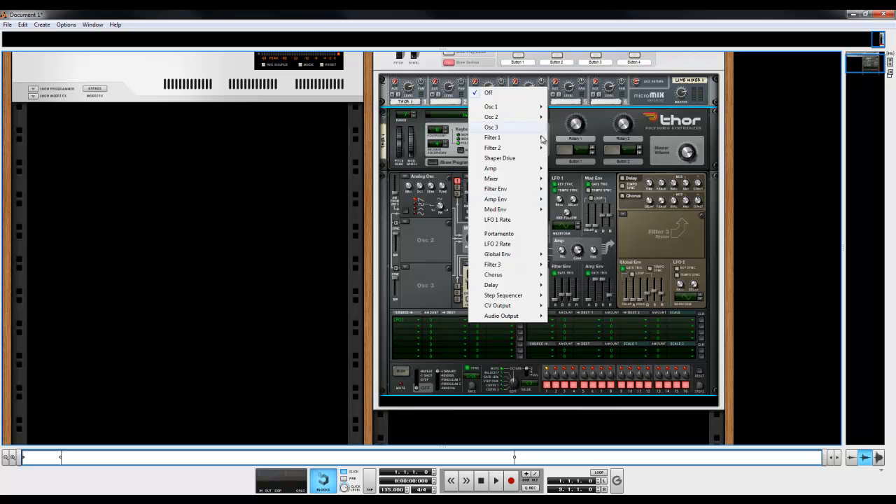
pyautogui.moveTo(536, 137)
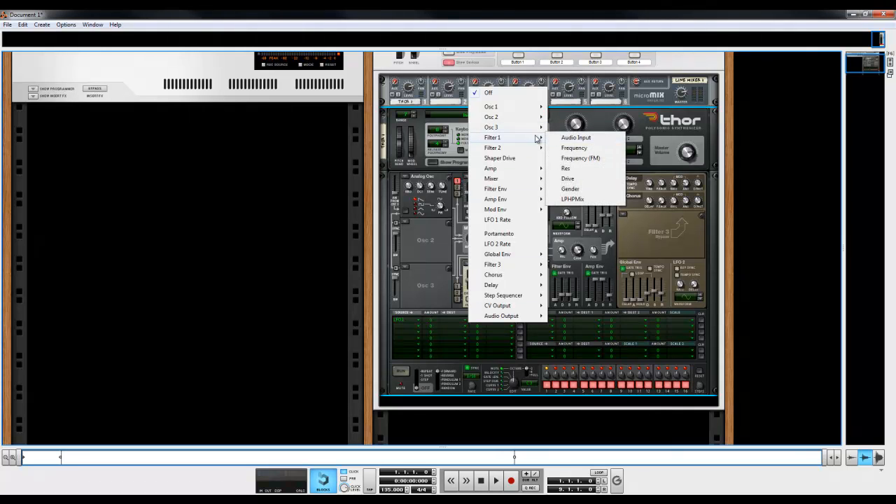
pyautogui.click(589, 153)
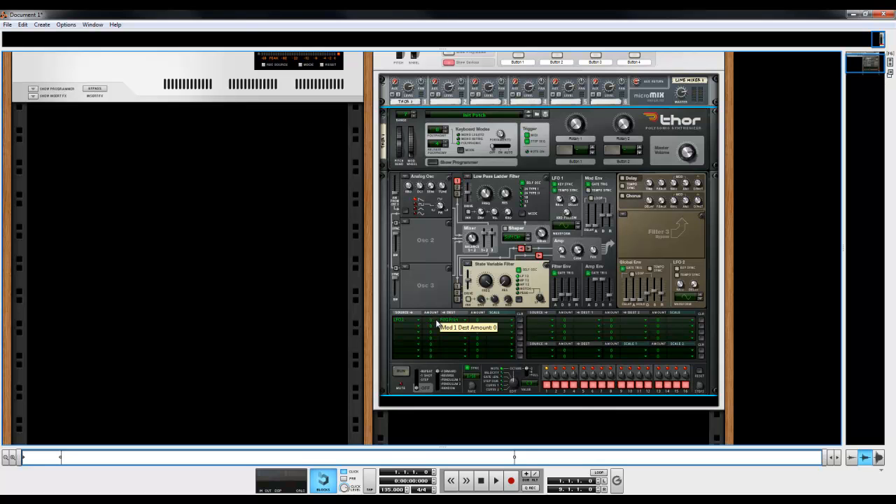
pyautogui.moveTo(437, 323); pyautogui.dragTo(447, 308)
pyautogui.moveTo(433, 322); pyautogui.dragTo(461, 330)
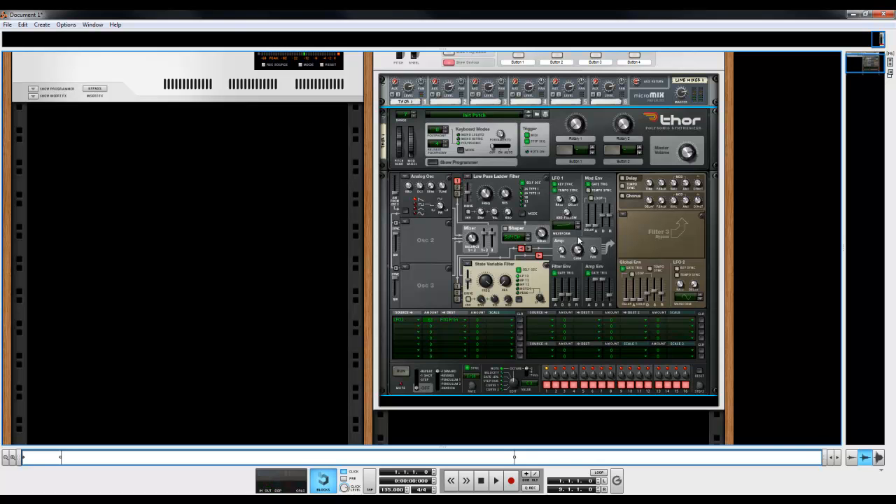
# Switch LFO 1's waveform, and raise its rate to 1/32 during playback before lowering it again with playback stopped.
pyautogui.click(579, 227)
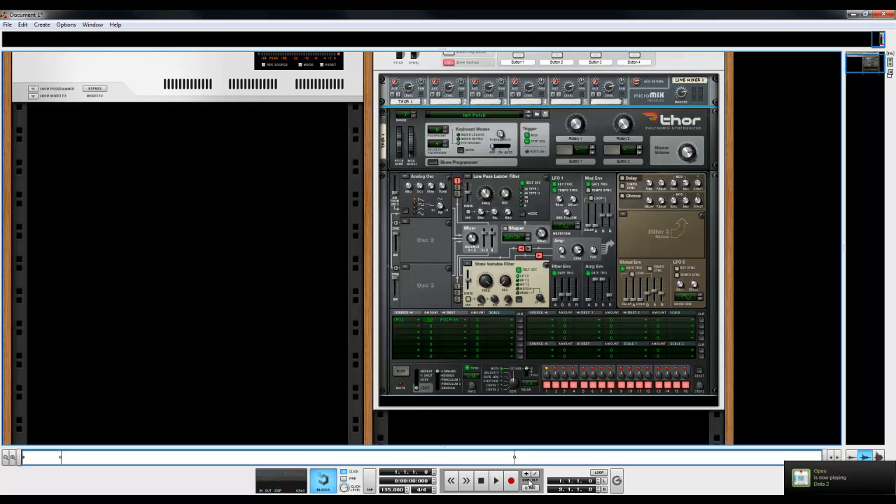
pyautogui.click(496, 481)
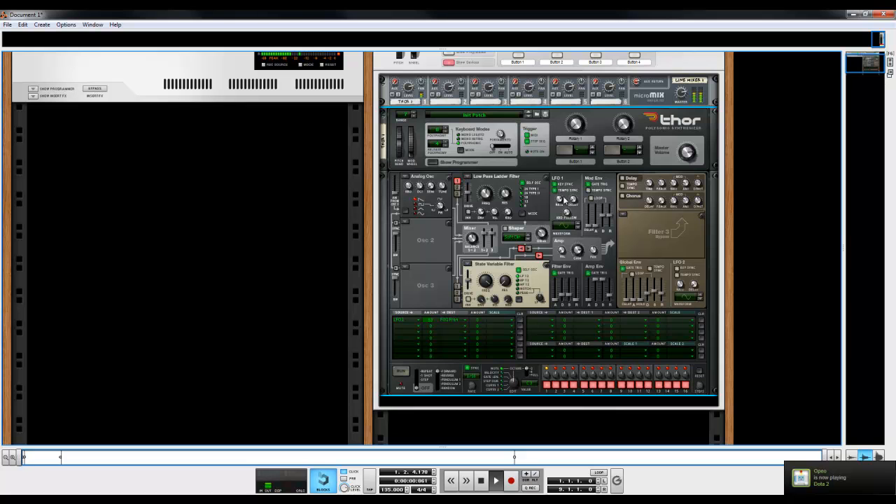
pyautogui.moveTo(562, 207); pyautogui.dragTo(561, 153)
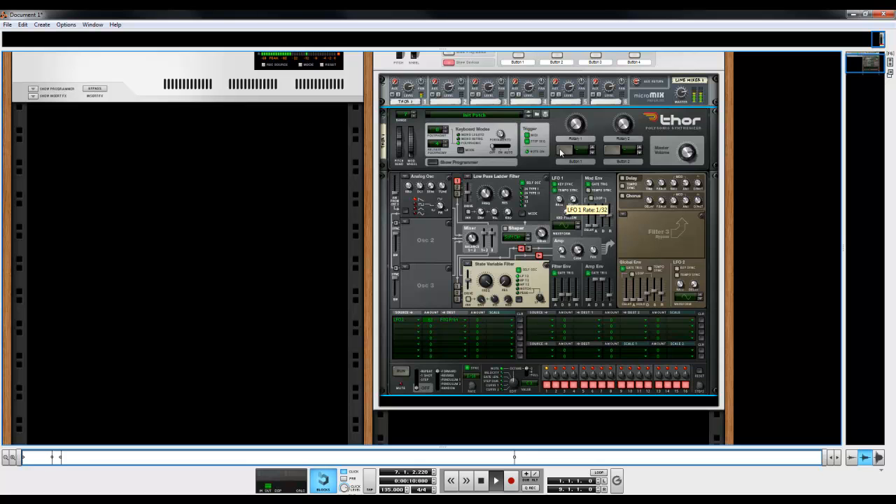
pyautogui.press('space')
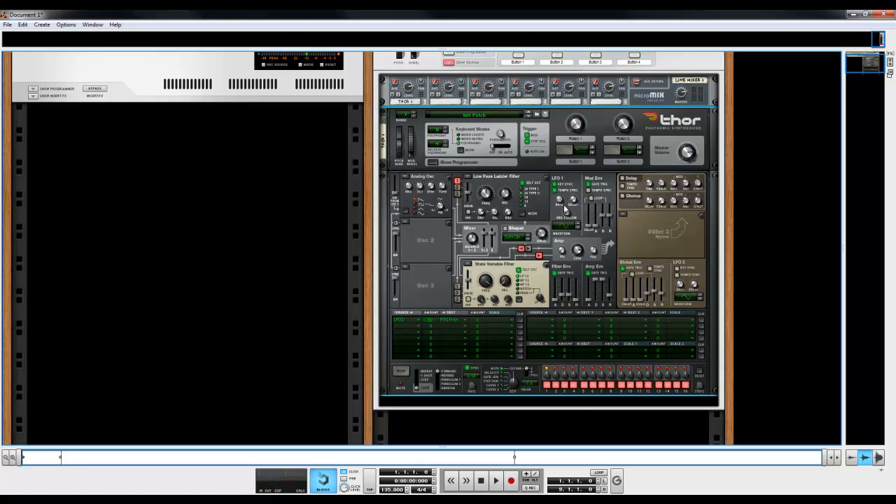
pyautogui.moveTo(559, 200); pyautogui.dragTo(566, 224)
# Load an FM Pair oscillator into the empty Osc 3 slot.
pyautogui.click(415, 330)
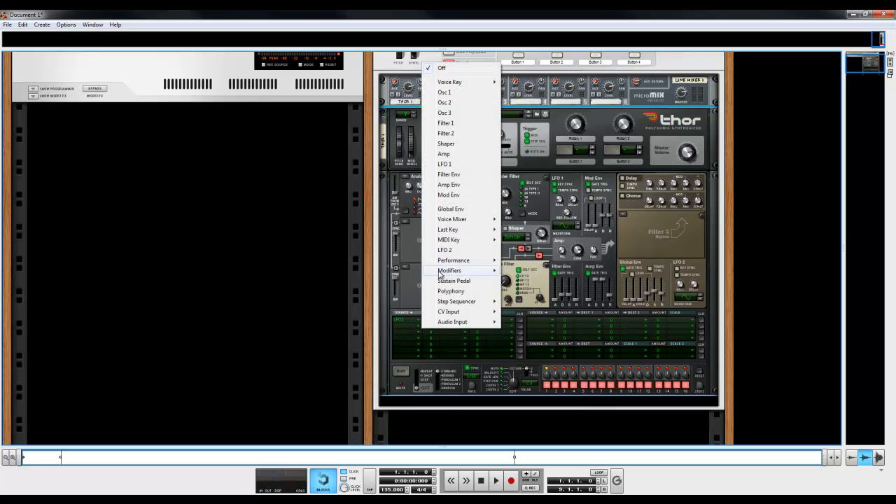
pyautogui.click(409, 267)
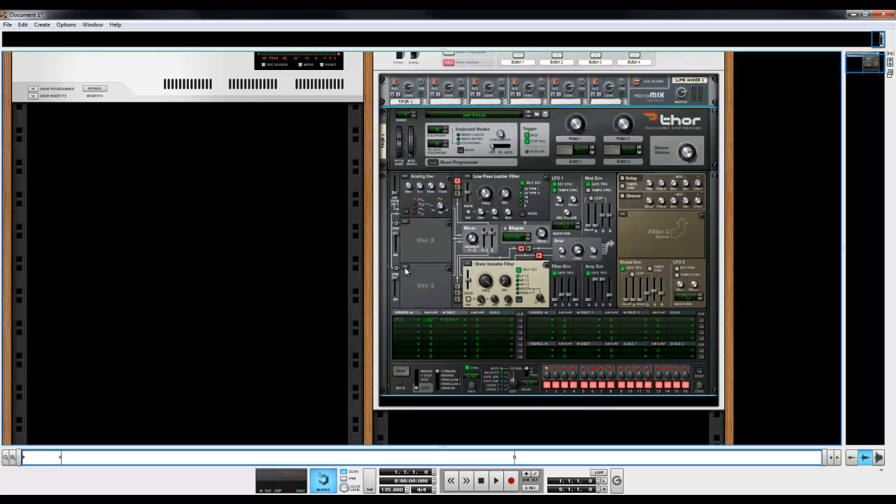
pyautogui.click(407, 268)
pyautogui.click(448, 312)
# Route Osc 3 to Osc 1's Frequency (FM) in the second modulation row and adjust the FM Pair oscillator's FM amount.
pyautogui.click(416, 319)
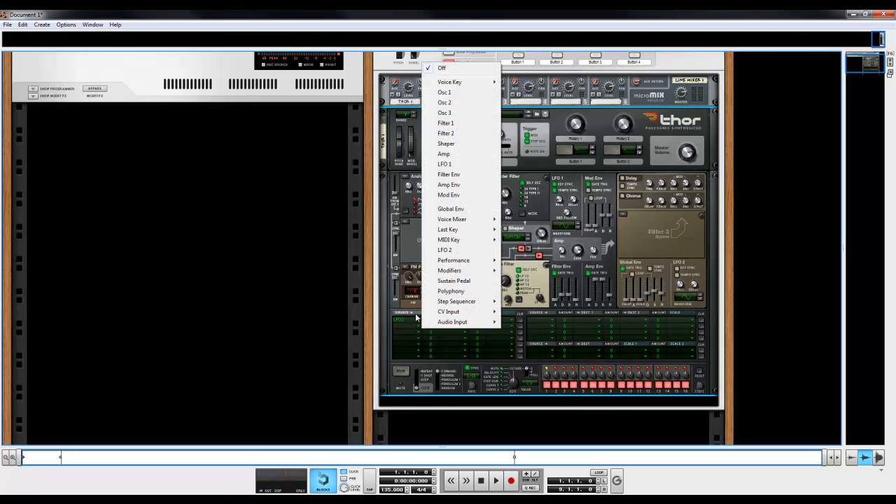
pyautogui.moveTo(471, 240)
pyautogui.click(456, 114)
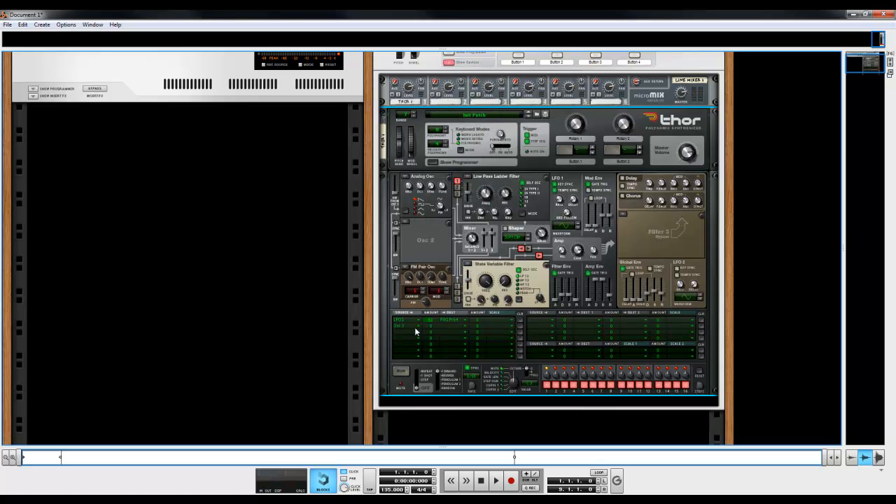
pyautogui.click(455, 325)
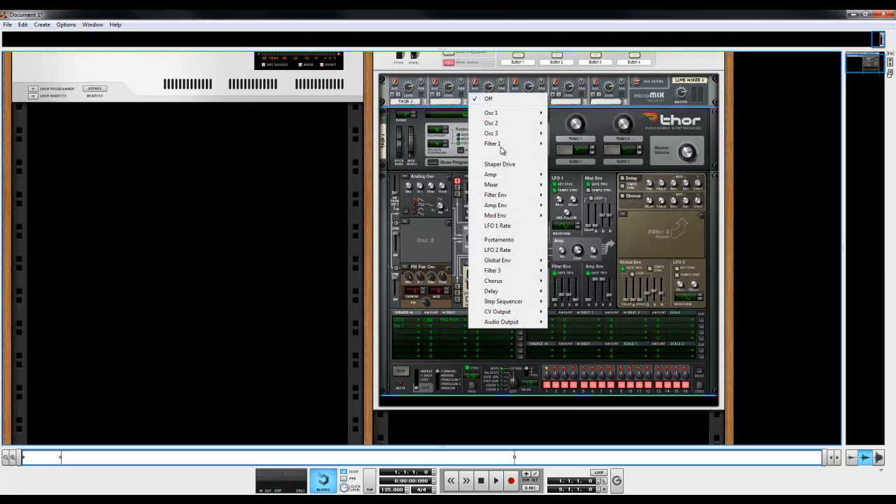
pyautogui.moveTo(507, 116)
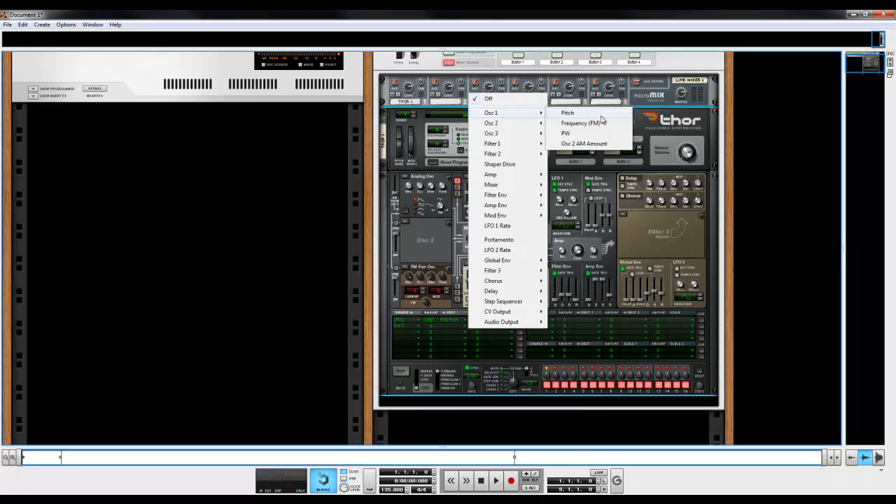
pyautogui.click(581, 122)
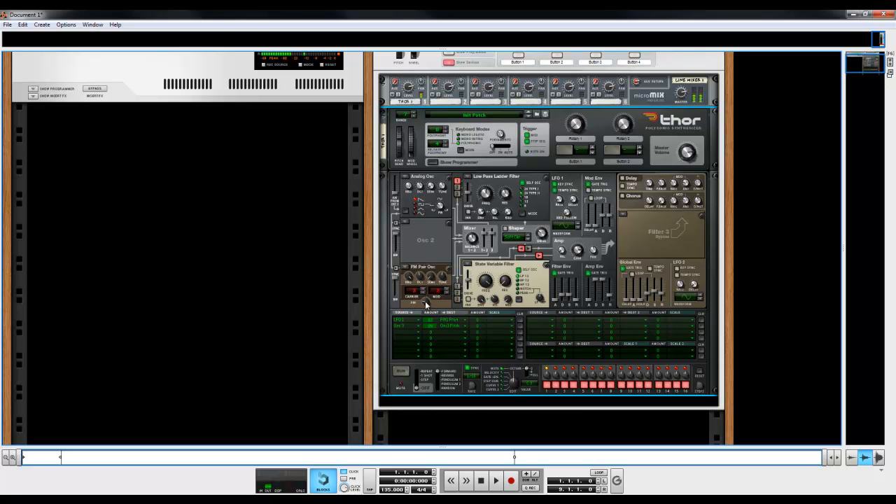
pyautogui.moveTo(425, 303); pyautogui.dragTo(427, 289)
# Clear the Osc 3 to Osc 1 frequency routing from the second modulation row.
pyautogui.click(411, 335)
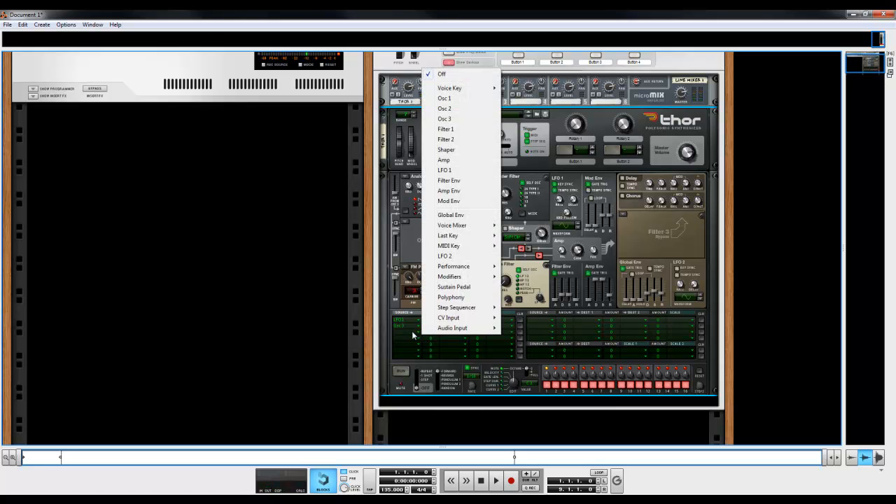
pyautogui.click(729, 299)
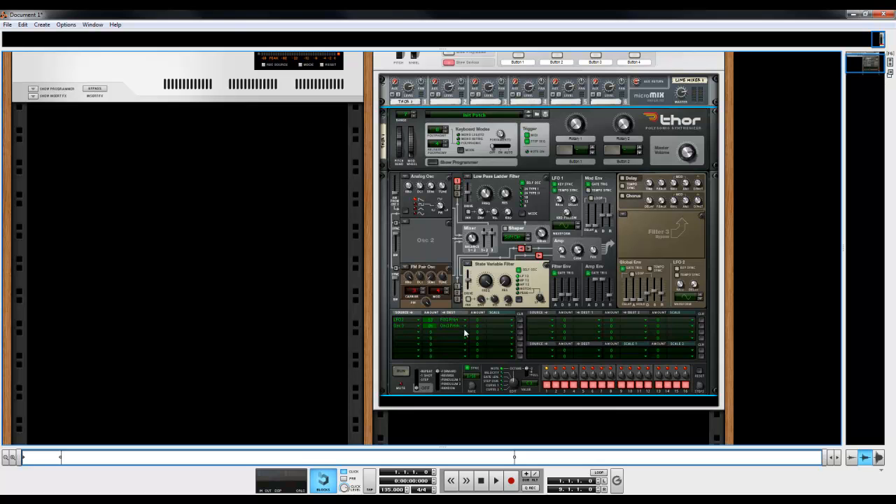
pyautogui.click(522, 326)
# Route Osc 3 to Osc 1's Pitch in the first row of the two-destination modulation section.
pyautogui.click(546, 323)
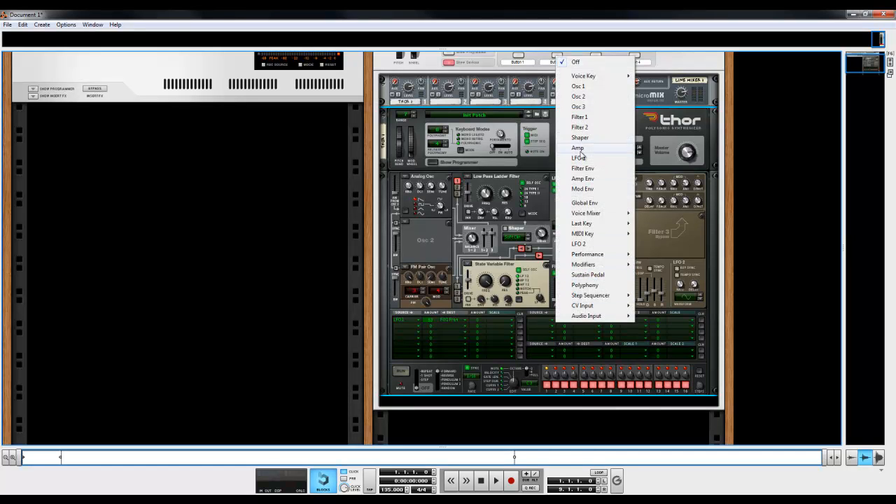
pyautogui.click(589, 107)
pyautogui.click(596, 323)
pyautogui.moveTo(652, 107)
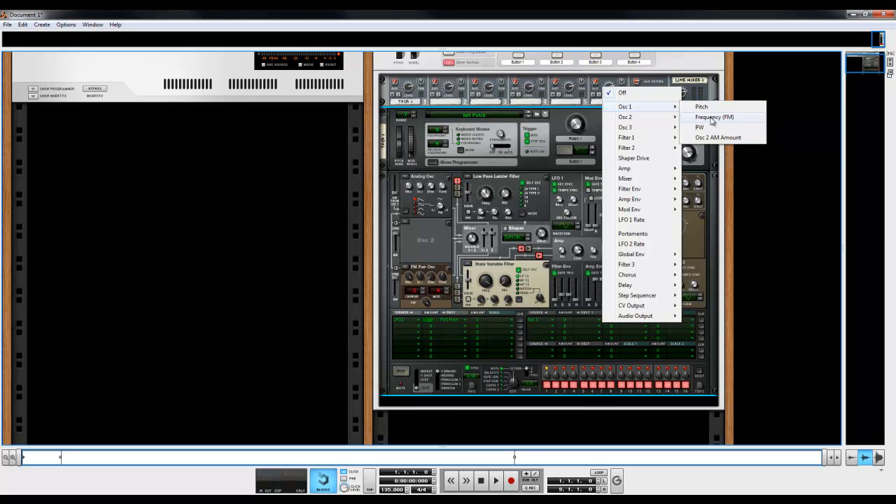
pyautogui.click(713, 107)
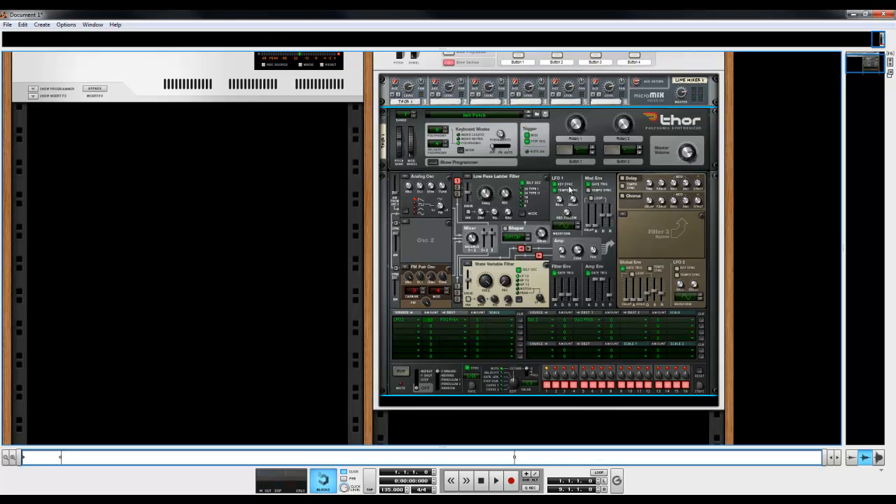
# Clear the LFO 1 routing and add Filter 1's Frequency as the Osc 3 row's second destination, adjusting its amount.
pyautogui.click(519, 321)
pyautogui.click(636, 325)
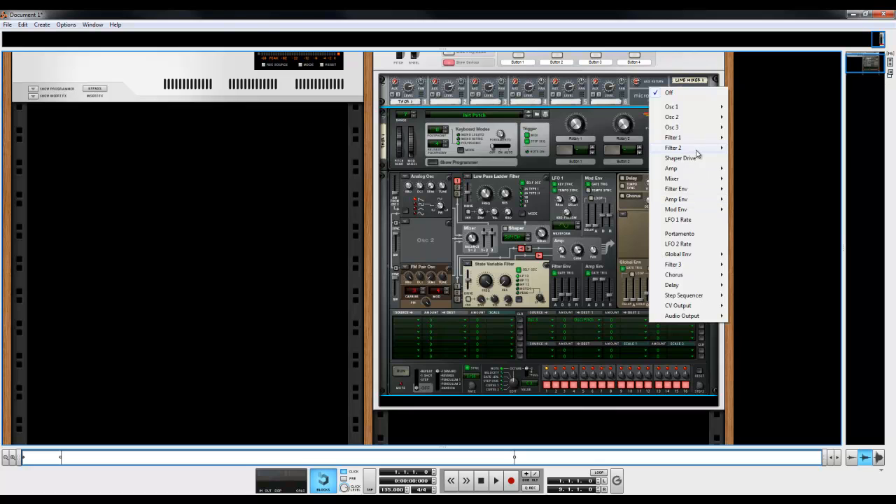
pyautogui.moveTo(697, 152)
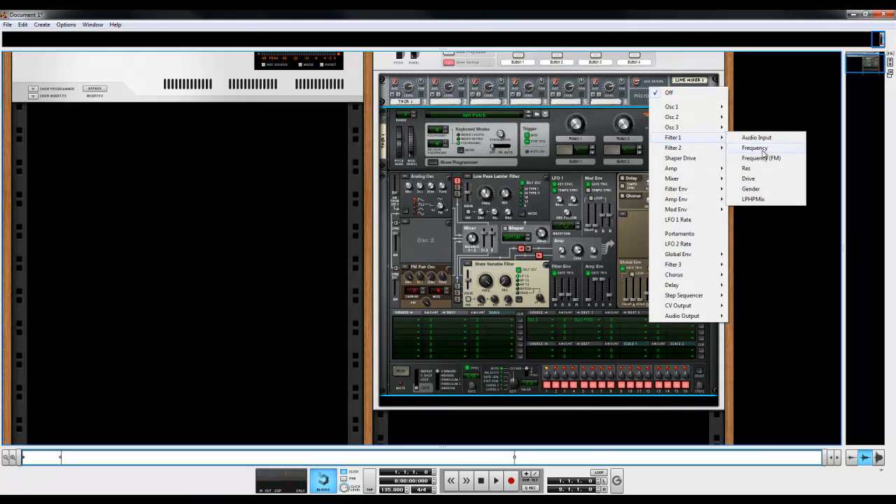
pyautogui.click(753, 157)
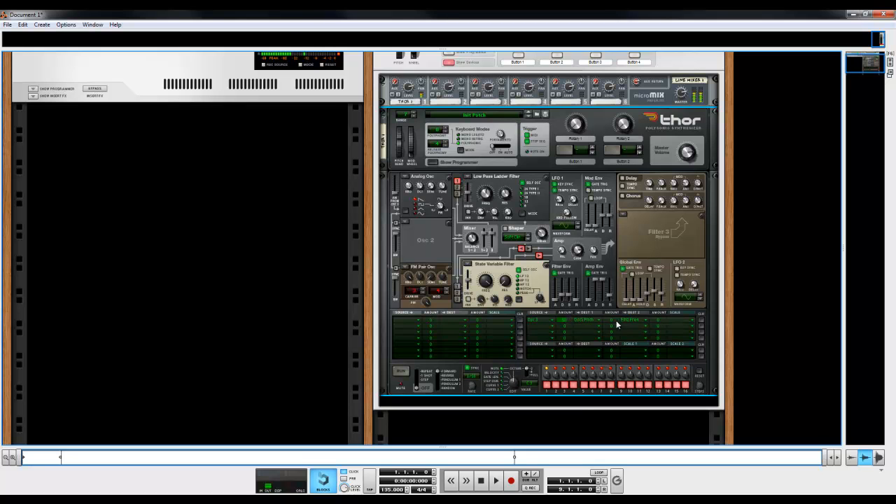
pyautogui.moveTo(626, 329); pyautogui.dragTo(627, 338)
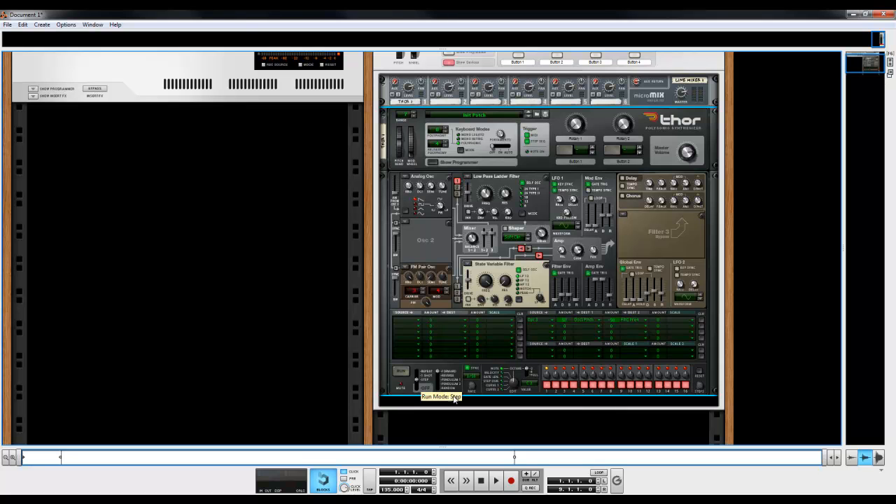
# Run and stop the step sequencer on its own, and start the main transport.
pyautogui.click(404, 372)
pyautogui.click(399, 374)
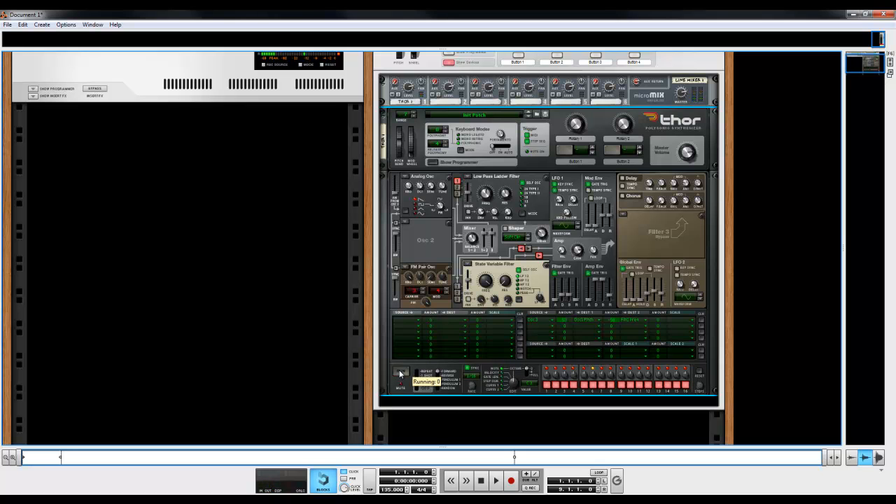
pyautogui.click(495, 486)
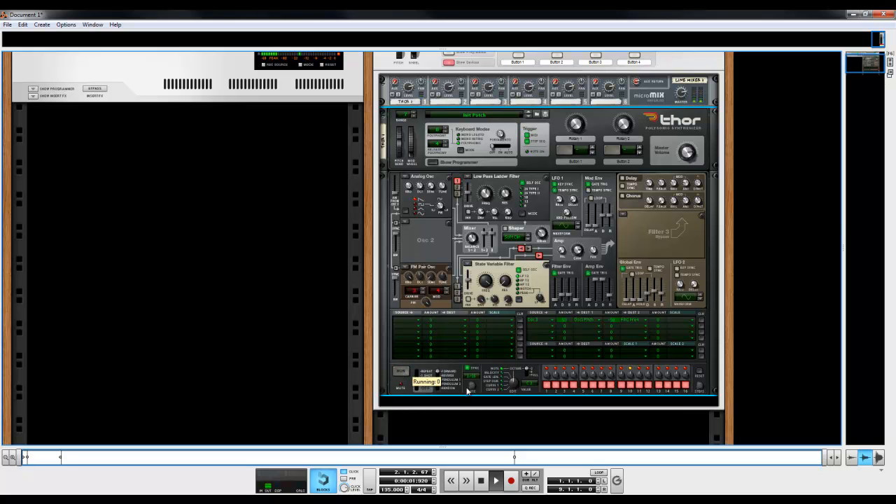
# Switch the step sequencer's Run on and off while the transport plays, then stop playback and return to the start.
pyautogui.click(401, 372)
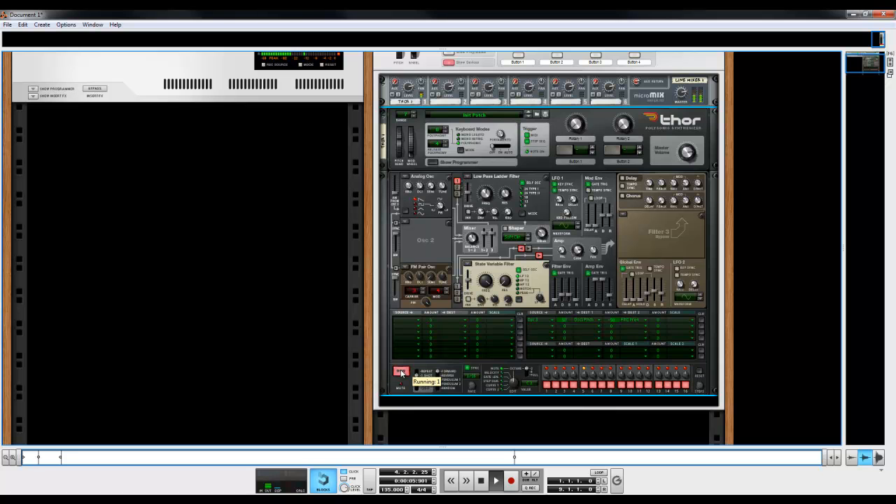
pyautogui.click(401, 372)
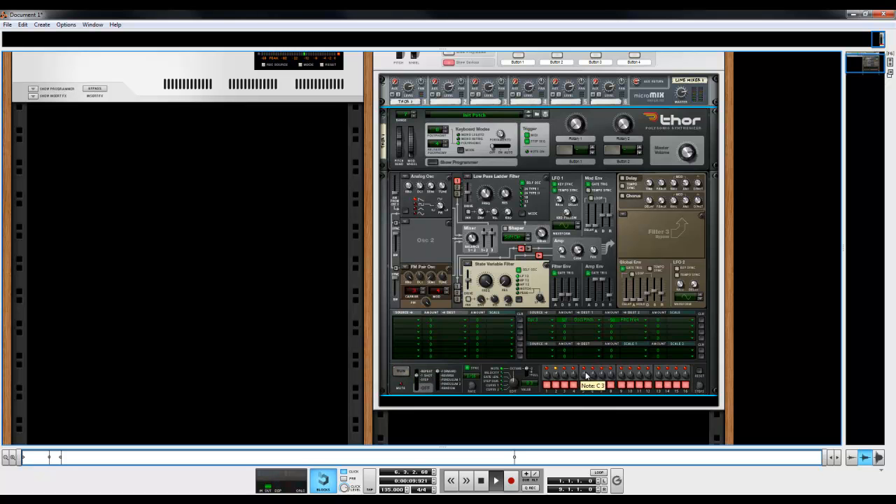
pyautogui.click(402, 372)
pyautogui.click(402, 372)
pyautogui.click(401, 372)
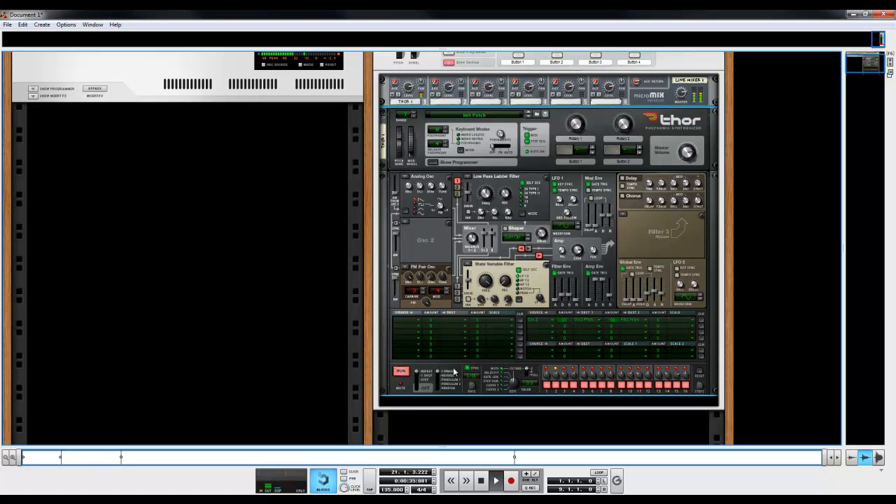
pyautogui.click(481, 481)
pyautogui.click(481, 480)
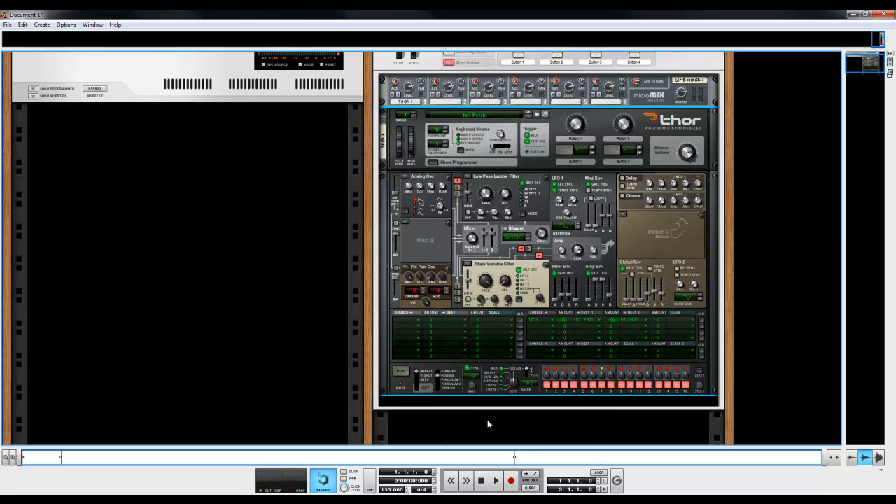
# Audition the step sequencer in the Reverse and Pendulum 1 directions, stopping playback after each.
pyautogui.click(496, 482)
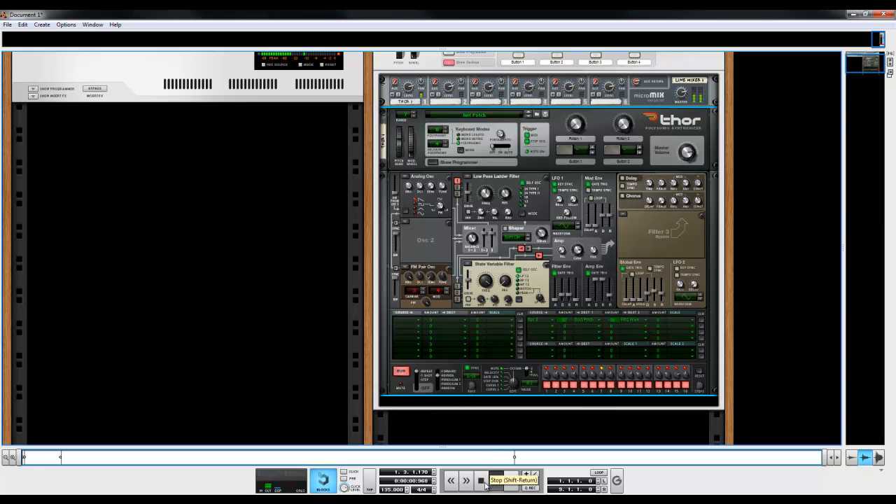
pyautogui.click(482, 482)
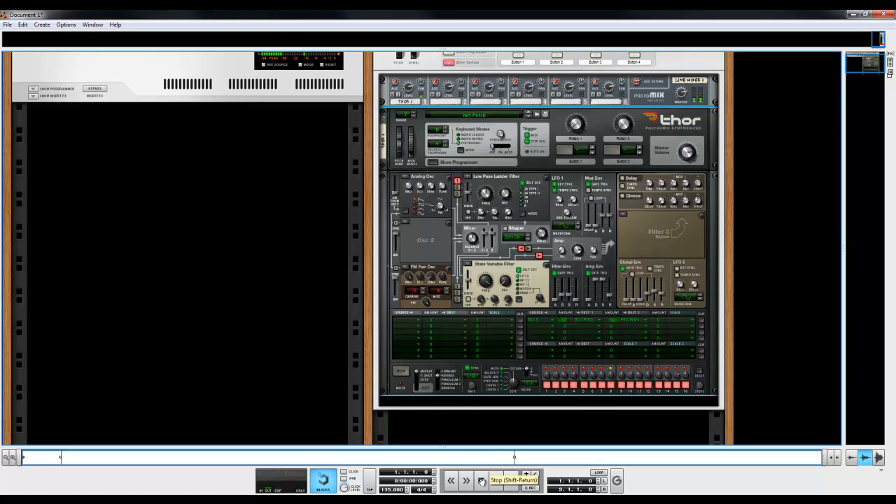
pyautogui.click(482, 482)
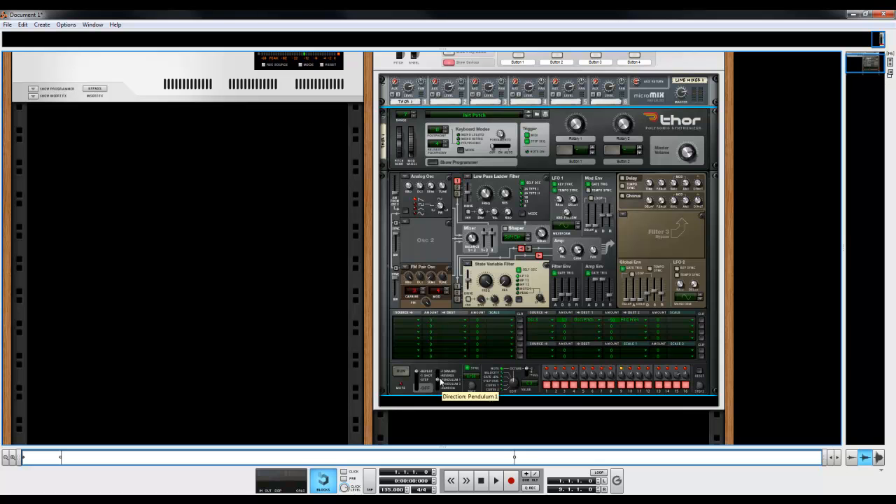
pyautogui.click(497, 481)
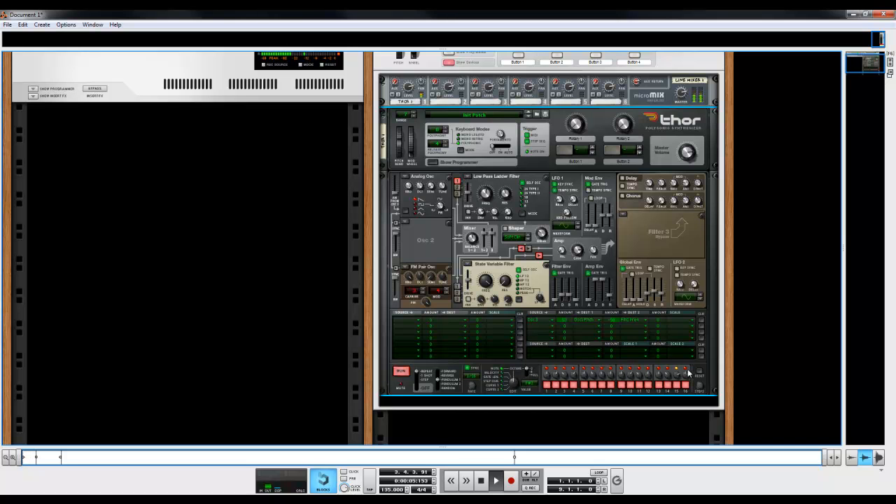
pyautogui.doubleClick(486, 485)
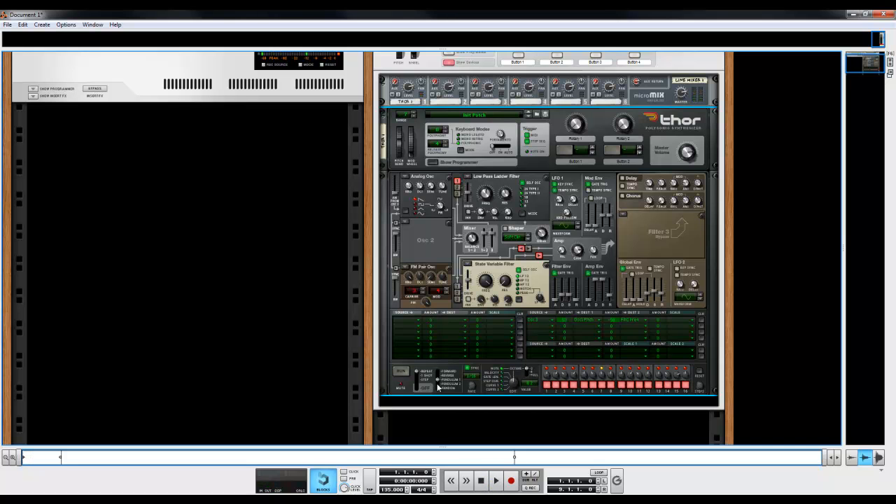
# Audition the step sequencer in the Pendulum 2 and Random directions, stopping playback after each.
pyautogui.click(496, 481)
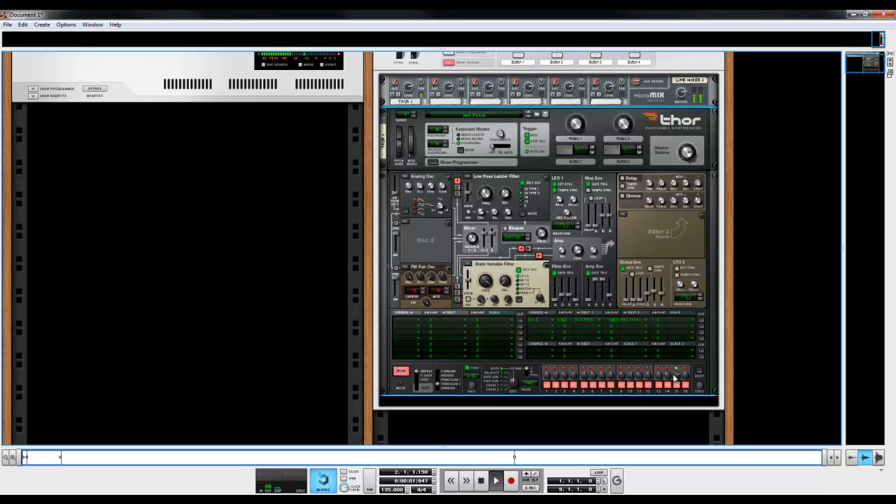
pyautogui.click(482, 483)
pyautogui.click(481, 484)
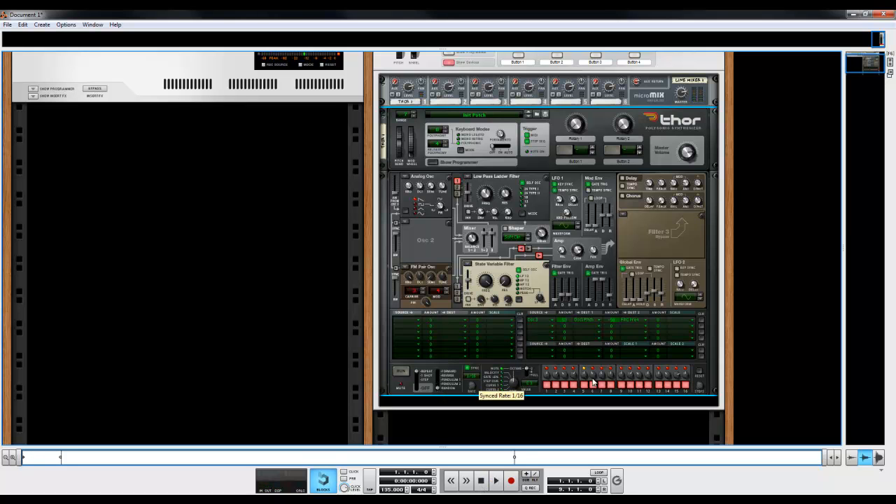
pyautogui.click(495, 482)
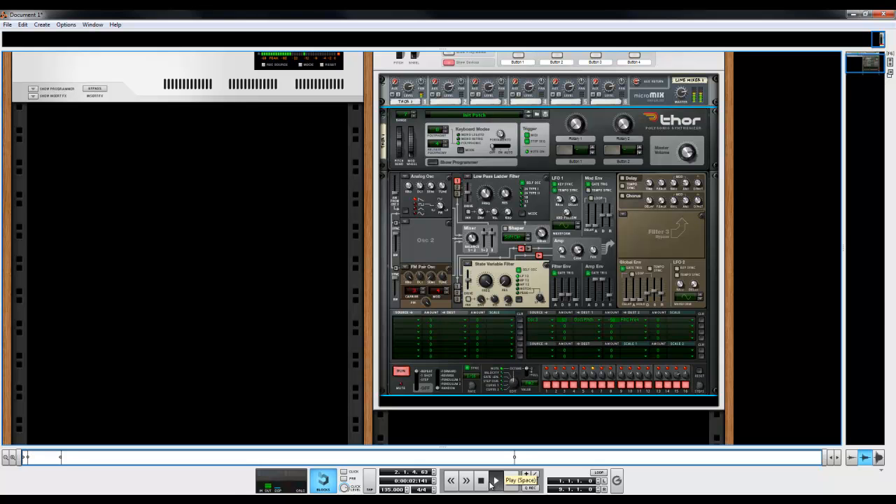
pyautogui.click(484, 484)
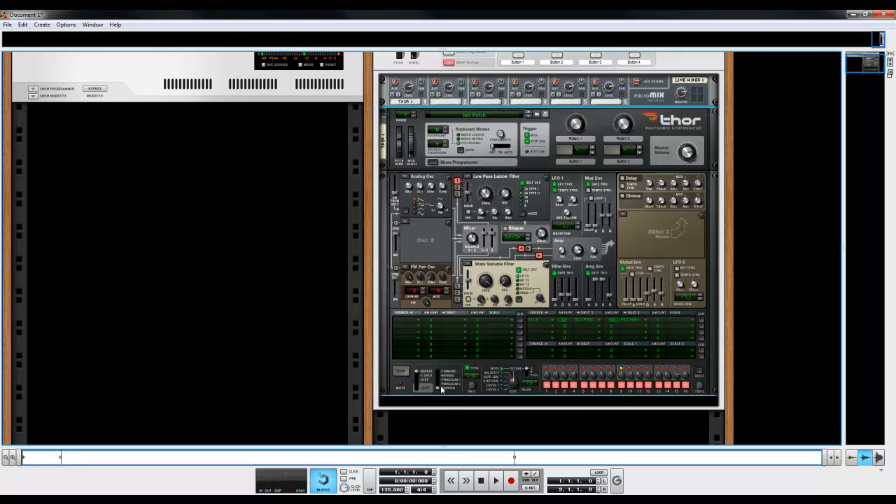
# Return the sequencer direction to Forward and vary its synced rate during playback, then stop and rewind.
pyautogui.moveTo(441, 386); pyautogui.dragTo(441, 360)
pyautogui.click(481, 482)
pyautogui.press('space')
pyautogui.moveTo(472, 387)
pyautogui.mouseDown()
pyautogui.moveTo(477, 400)
pyautogui.moveTo(468, 379)
pyautogui.mouseUp()
pyautogui.moveTo(468, 380); pyautogui.dragTo(477, 397)
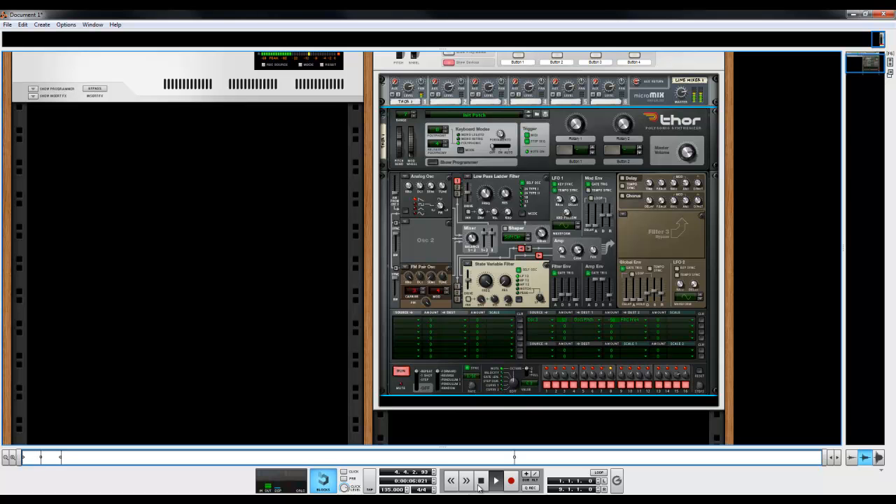
pyautogui.click(481, 481)
pyautogui.click(481, 480)
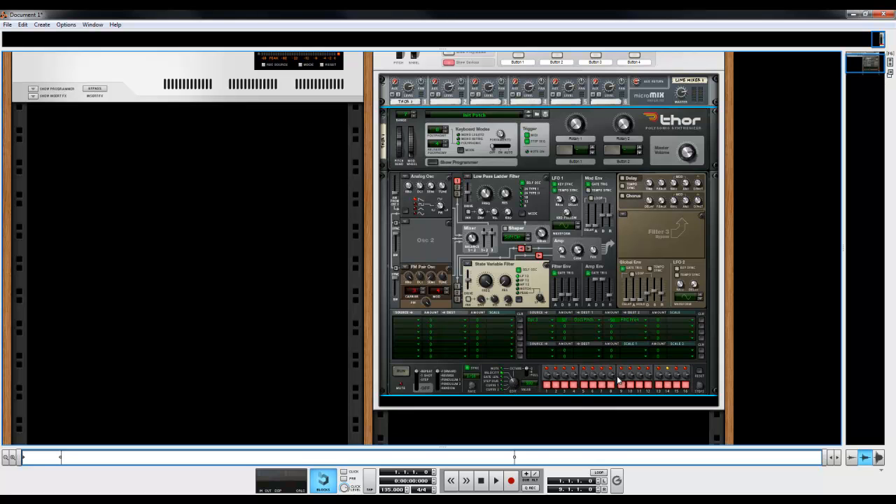
# Play the sequence while varying the steps' Velocity and Gate Length values, stopping playback after each.
pyautogui.click(496, 481)
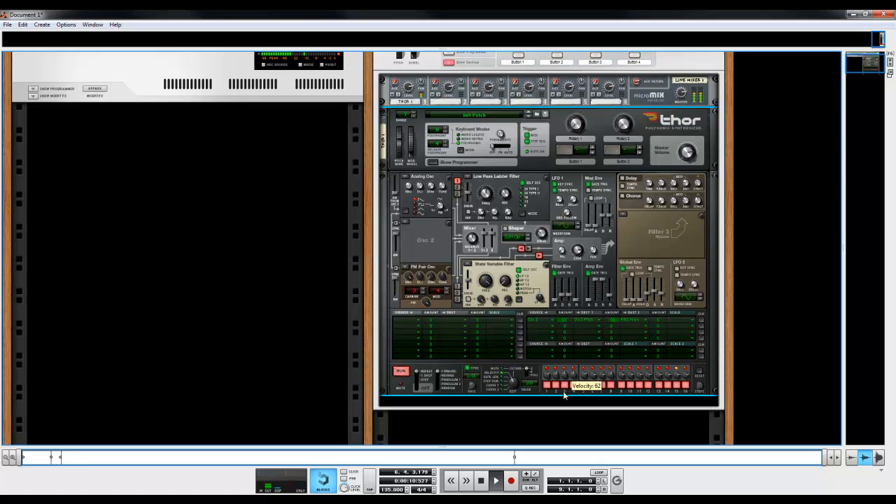
pyautogui.doubleClick(483, 482)
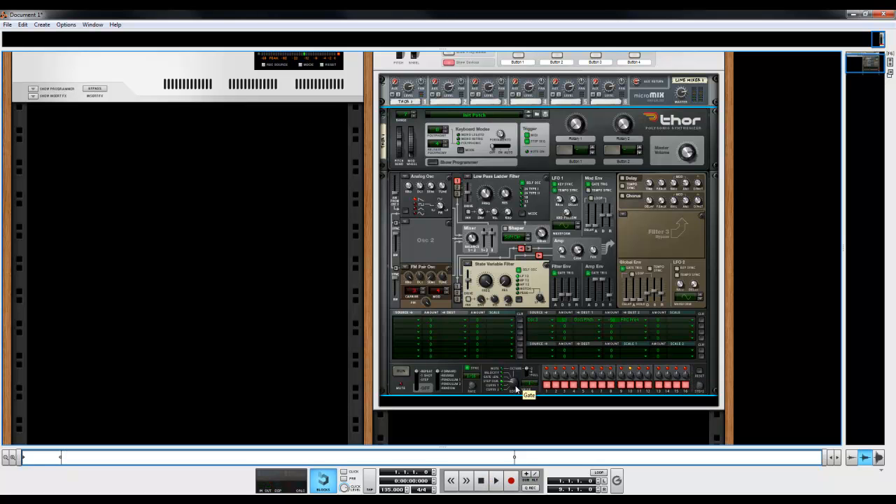
pyautogui.click(497, 479)
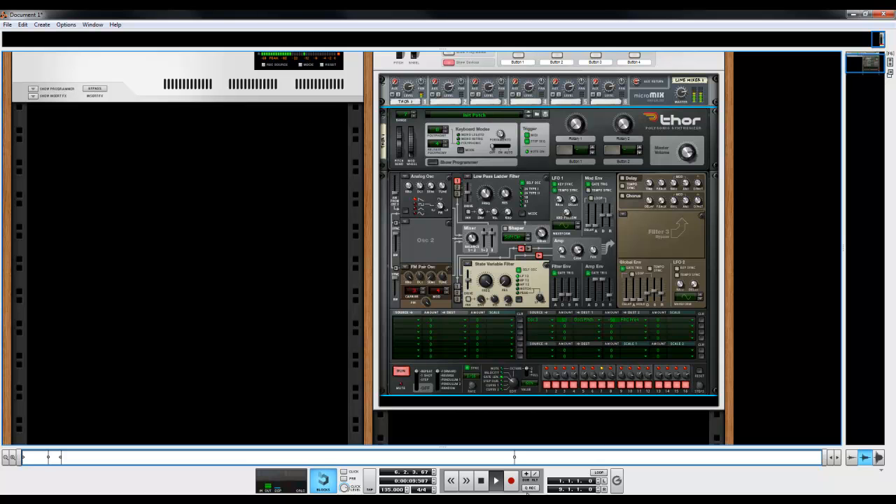
pyautogui.click(481, 485)
pyautogui.click(481, 485)
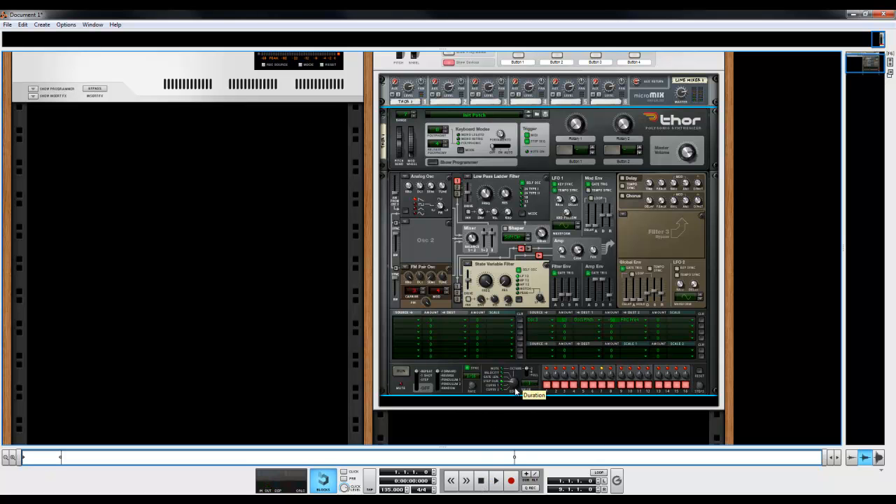
# Play the sequence with the steps' Duration and Curve 1 values edited, stopping playback after each.
pyautogui.press('space')
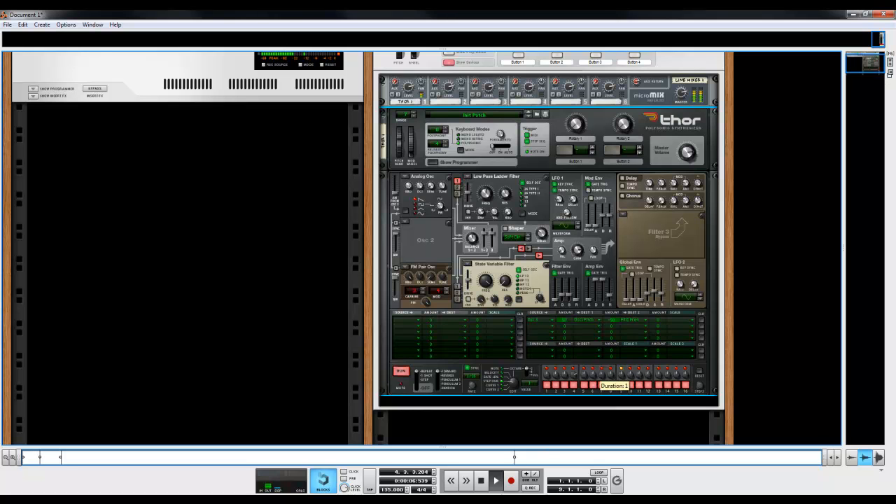
pyautogui.doubleClick(482, 481)
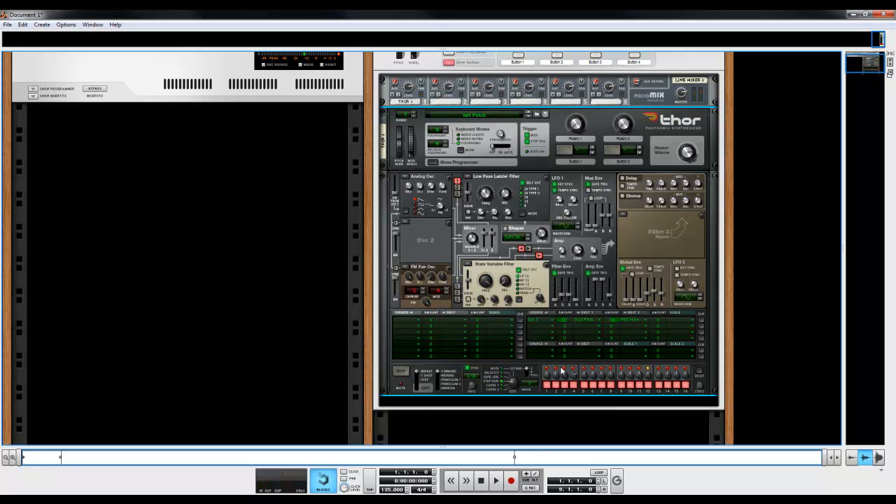
pyautogui.click(494, 482)
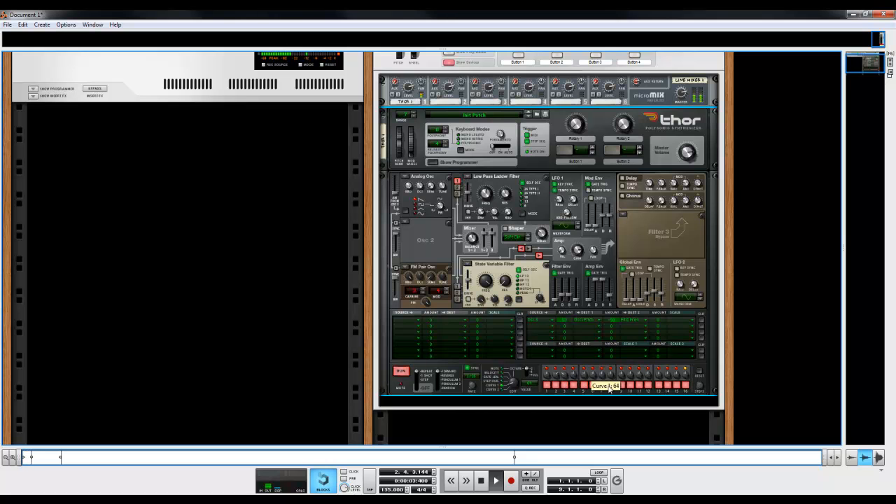
pyautogui.press('space')
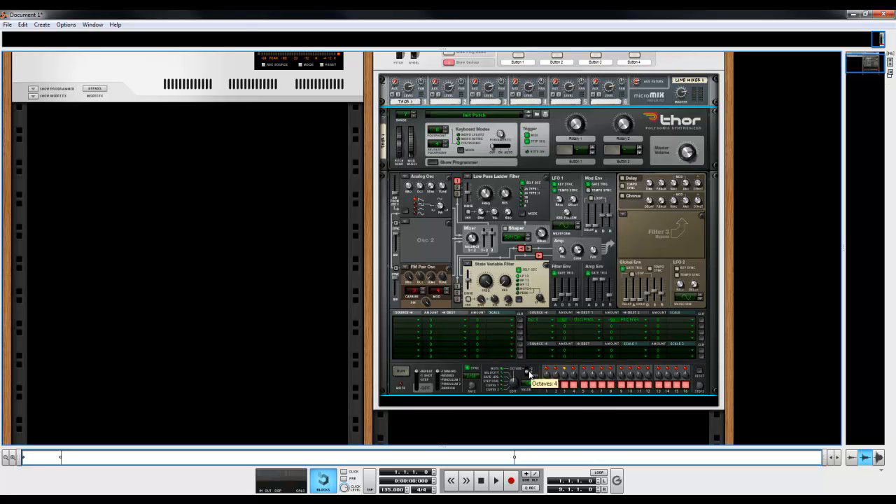
# Change the sequencer's note octave range, including 2 octaves, while the sequence plays, then stop and rewind.
pyautogui.moveTo(533, 365); pyautogui.dragTo(532, 380)
pyautogui.click(495, 481)
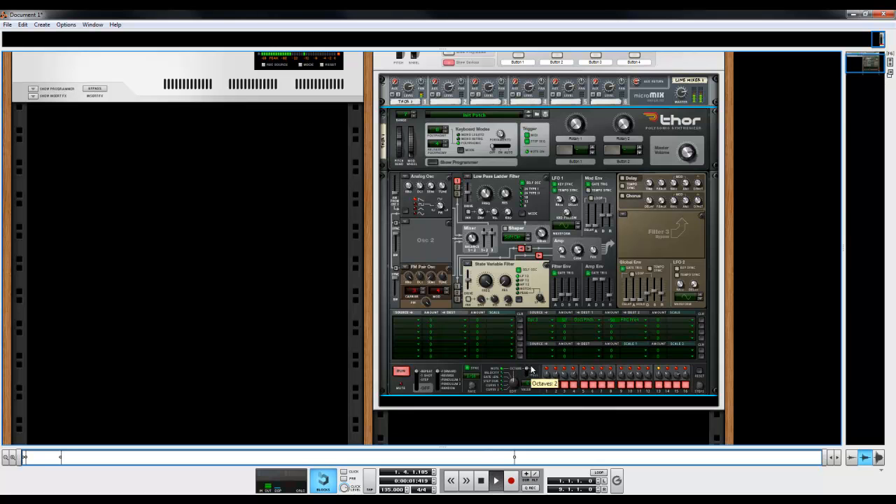
pyautogui.moveTo(532, 369); pyautogui.dragTo(533, 377)
pyautogui.click(482, 481)
pyautogui.click(481, 481)
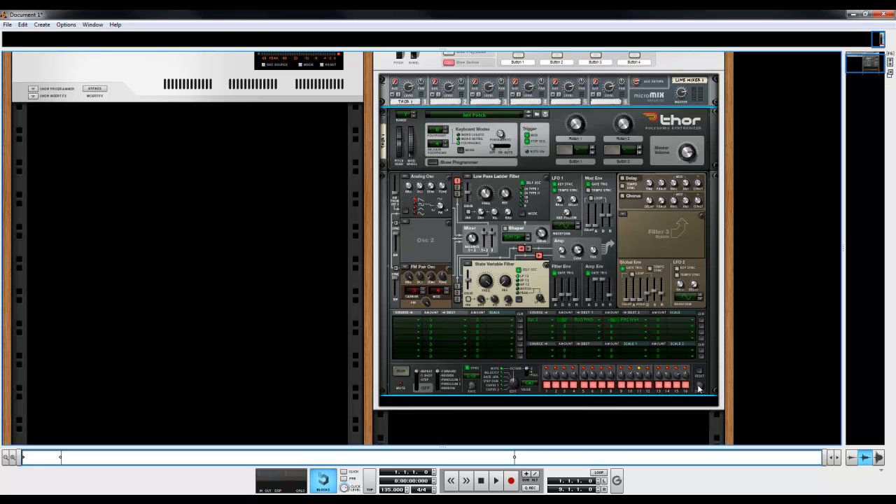
# Route the Rotary 1 modifier to Filter 2's Frequency in the first row of Thor's single-destination modulation section.
pyautogui.moveTo(698, 326)
pyautogui.mouseDown()
pyautogui.moveTo(705, 376)
pyautogui.moveTo(710, 319)
pyautogui.mouseUp()
pyautogui.scroll(3, 728, 166)
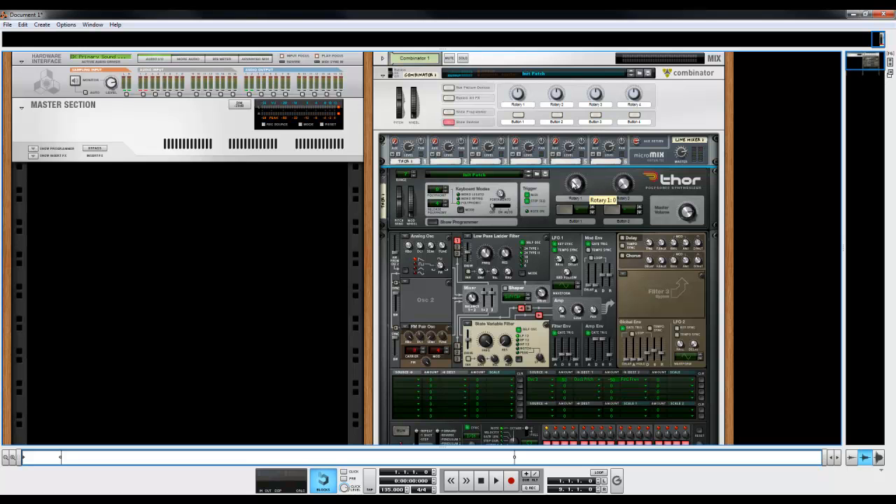
pyautogui.click(425, 381)
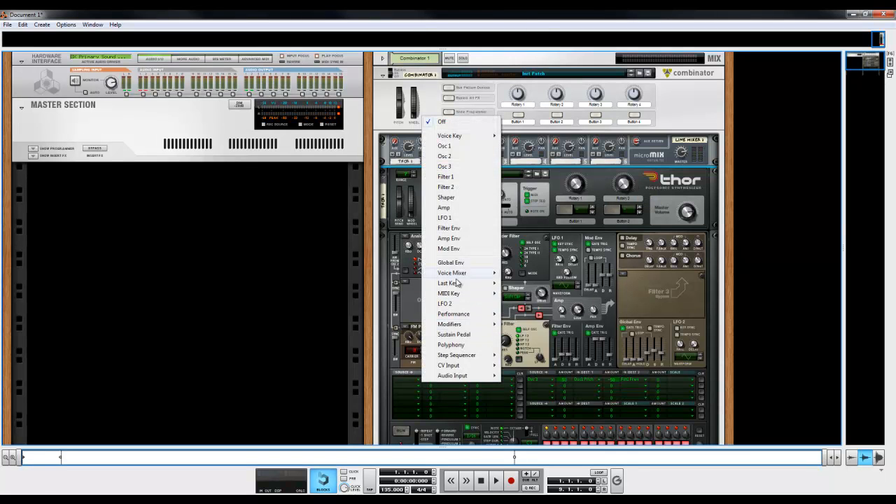
pyautogui.moveTo(479, 379)
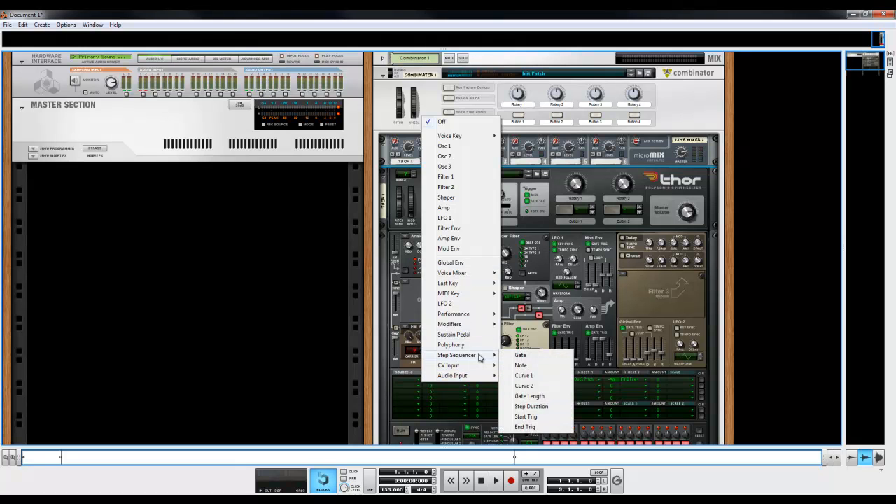
pyautogui.moveTo(482, 329)
pyautogui.click(523, 326)
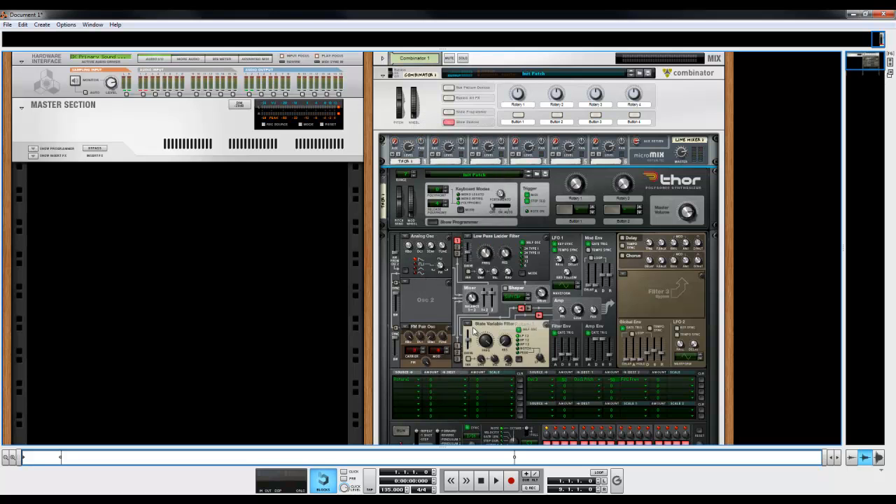
pyautogui.click(452, 378)
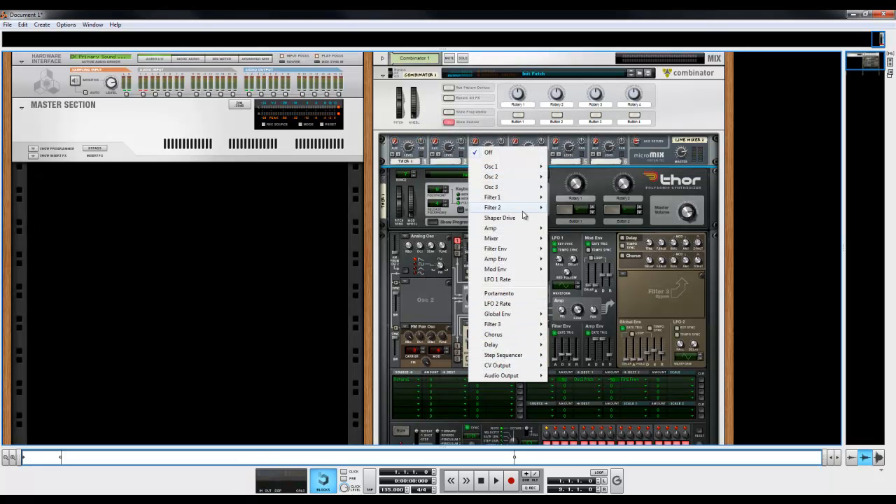
pyautogui.moveTo(535, 214)
pyautogui.click(584, 219)
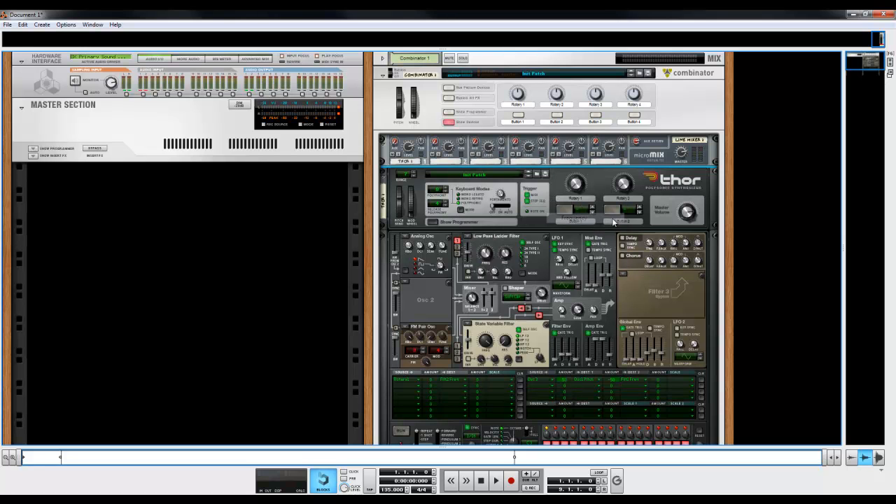
# Play the sequence and sweep Thor's Rotary 1 knob to audition the Filter 2 frequency modulation, then stop playback.
pyautogui.click(499, 480)
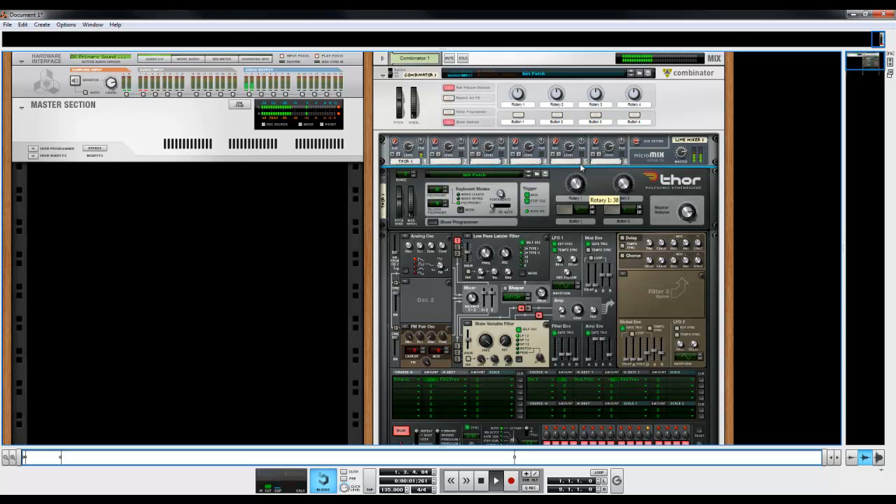
pyautogui.moveTo(585, 161)
pyautogui.mouseDown()
pyautogui.moveTo(584, 188)
pyautogui.moveTo(594, 161)
pyautogui.mouseUp()
pyautogui.press('KP_0')
pyautogui.press('KP_0')
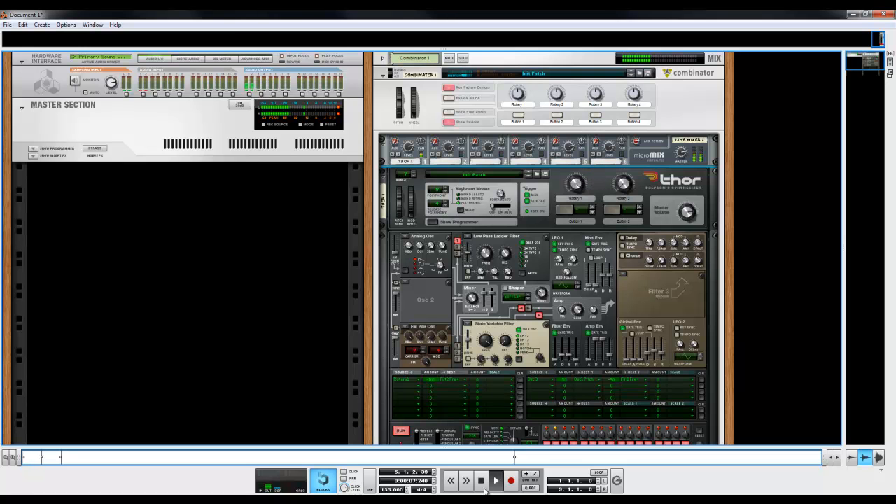
# Rename Thor's Rotary 1 label to Frequency.
pyautogui.doubleClick(581, 198)
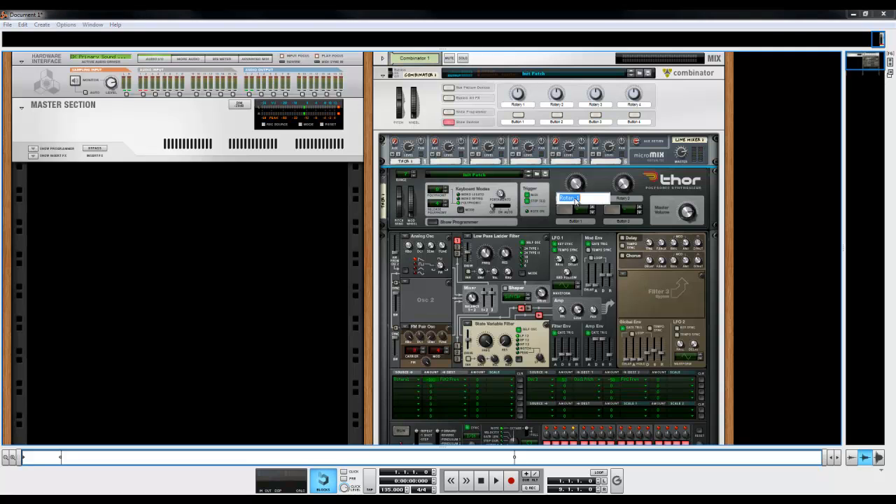
pyautogui.write('F')
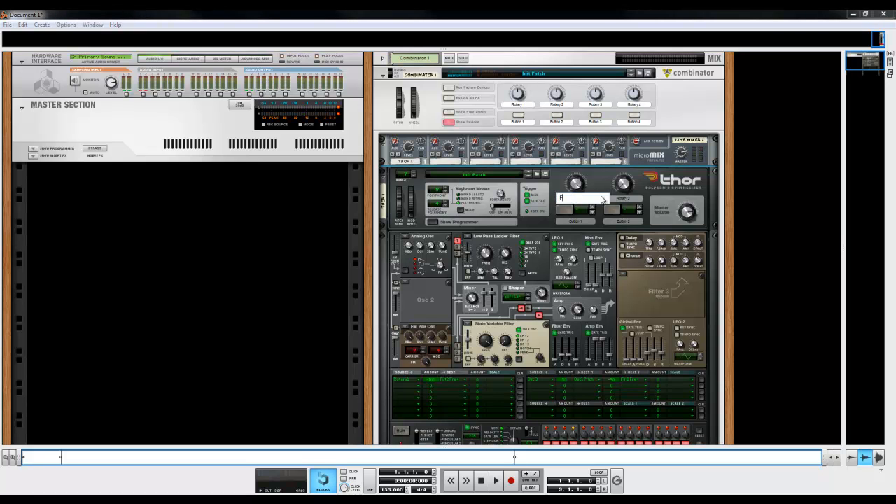
pyautogui.write('requency')
pyautogui.press('Return')
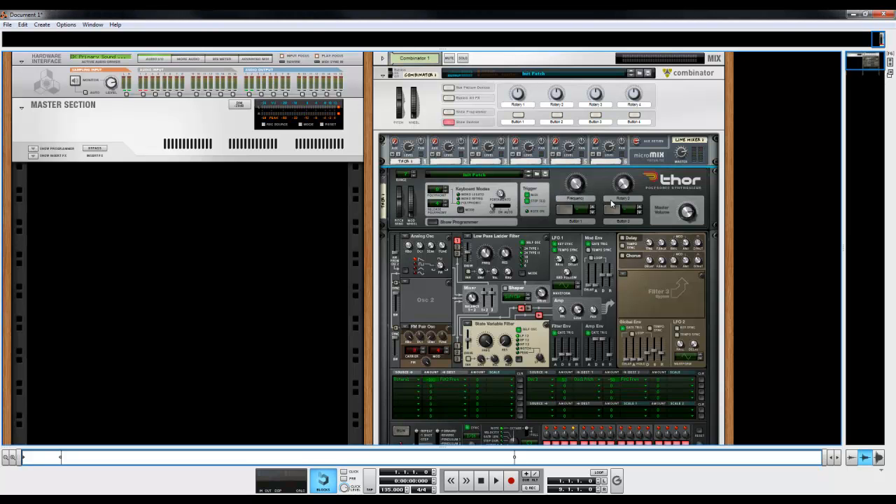
# Toggle Thor's Button 1 on and off, and briefly show the sequencer area below the rack before hiding it.
pyautogui.click(569, 213)
pyautogui.click(569, 211)
pyautogui.click(567, 211)
pyautogui.click(565, 211)
pyautogui.click(464, 445)
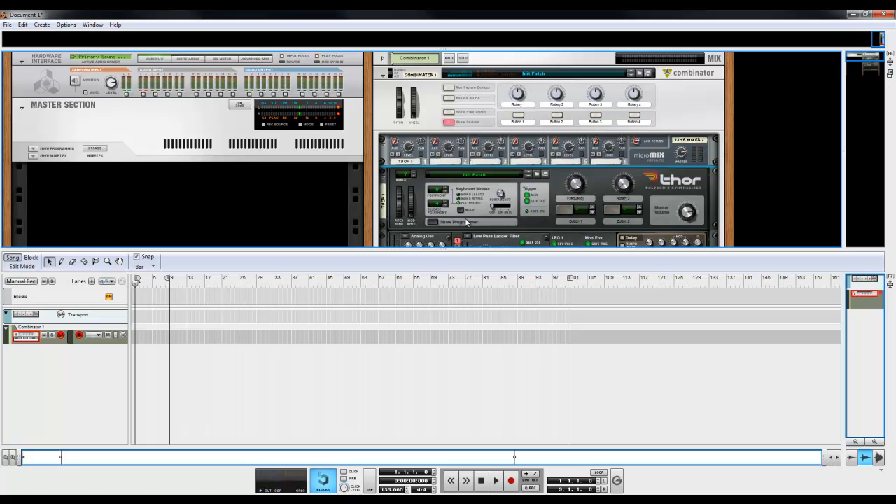
pyautogui.click(466, 251)
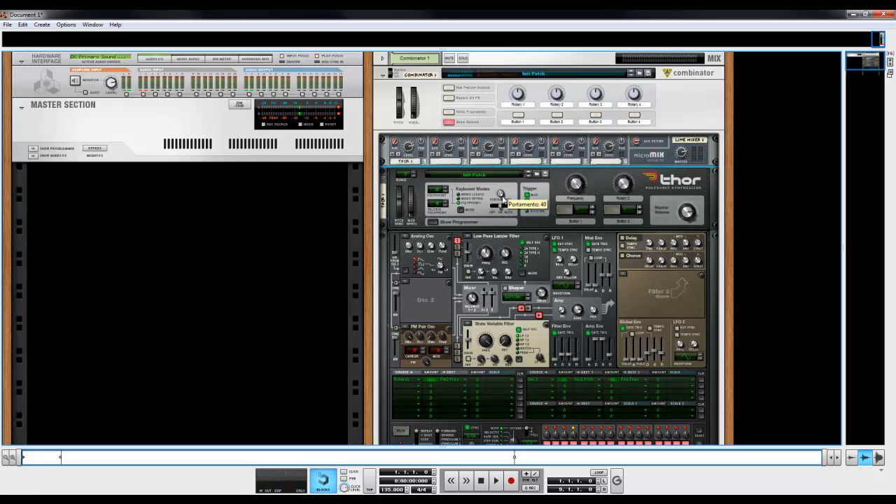
# Audition Thor's portamento with the knob turned up and down, and adjust the Amp Env sliders.
pyautogui.moveTo(506, 196); pyautogui.dragTo(508, 163)
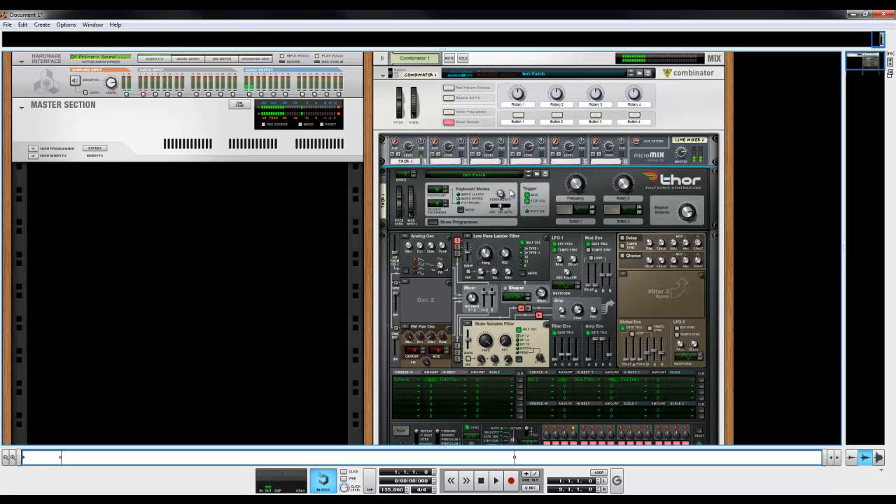
pyautogui.moveTo(501, 194); pyautogui.dragTo(507, 224)
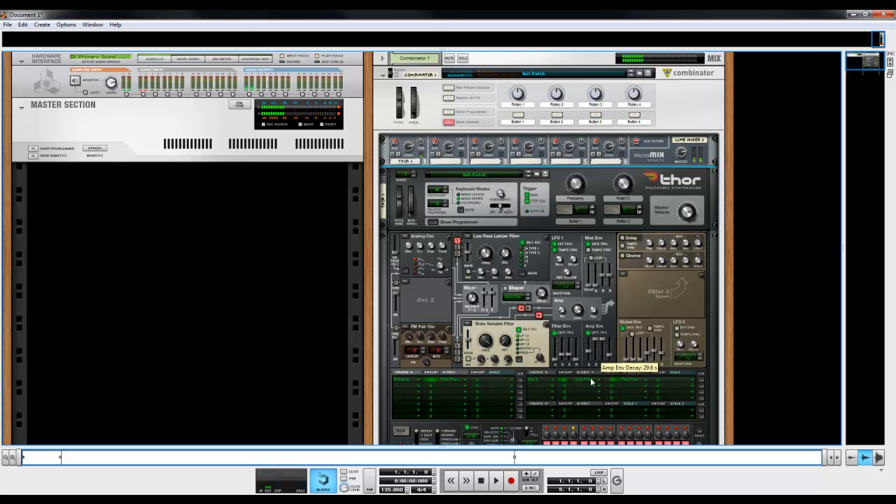
pyautogui.click(590, 353)
pyautogui.click(591, 354)
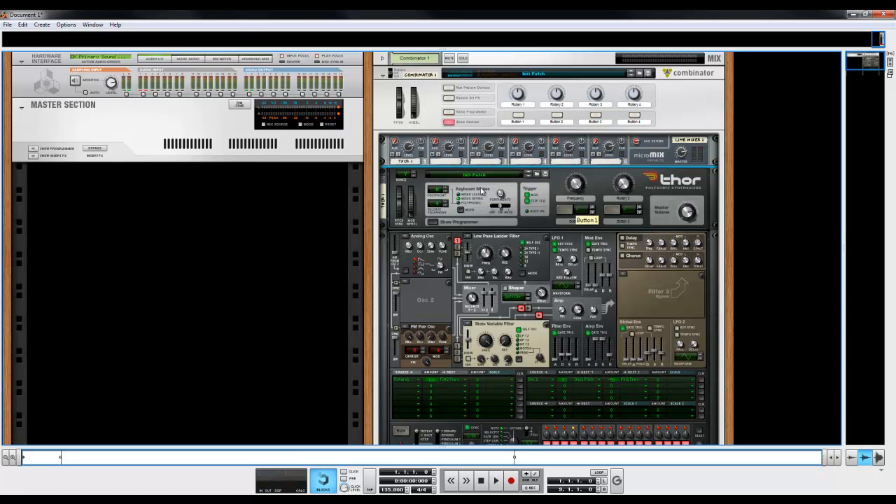
# Turn Oscillator 3 off and lower Thor's Portamento knob to audition the glide on the analog oscillator alone.
pyautogui.click(404, 327)
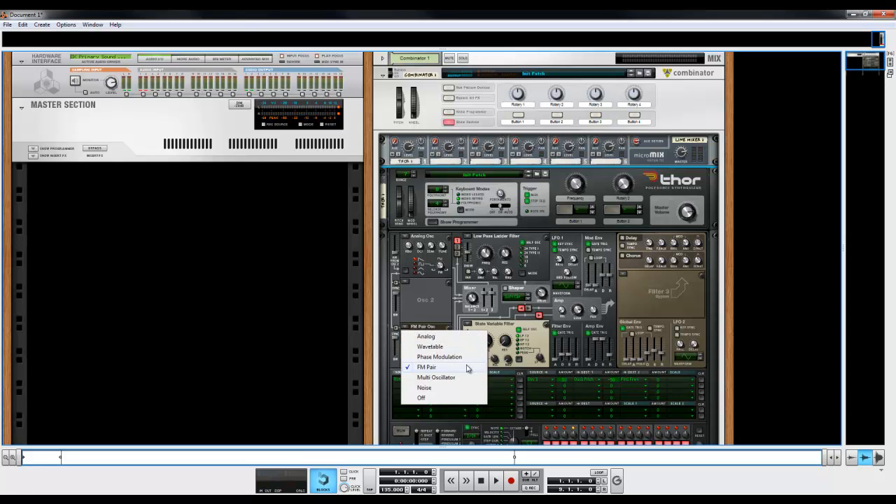
pyautogui.click(454, 400)
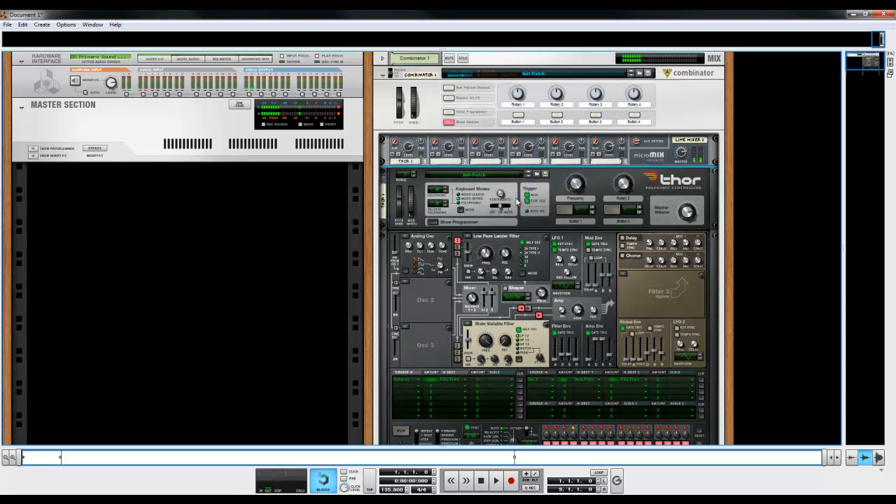
pyautogui.moveTo(500, 197); pyautogui.dragTo(508, 213)
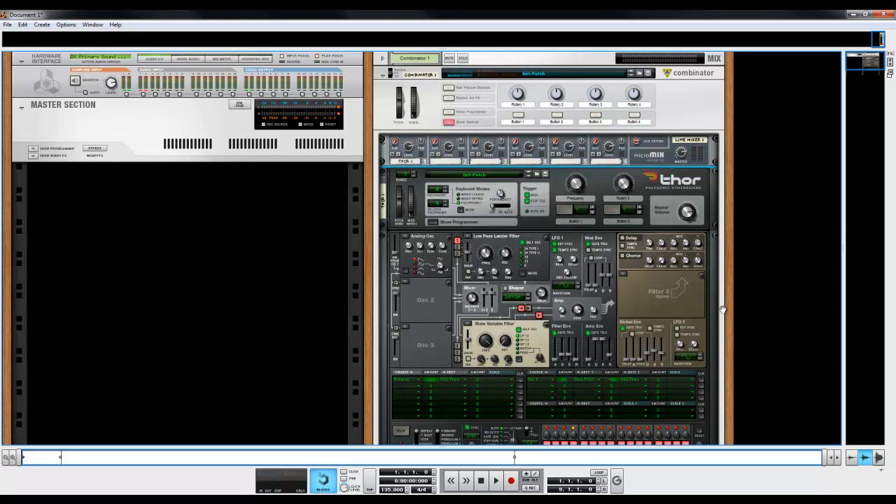
# Set Thor's Oscillator 3 to FM Pair.
pyautogui.scroll(-3, 725, 209)
pyautogui.scroll(1, 725, 210)
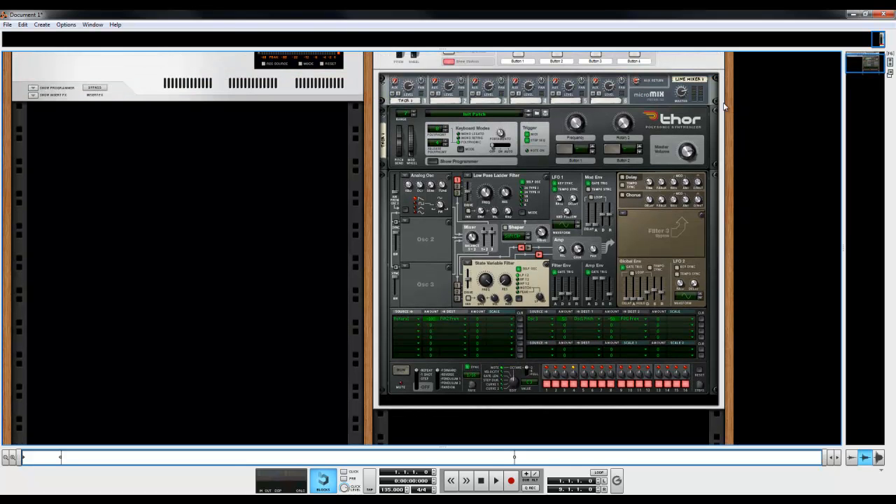
pyautogui.scroll(1, 729, 107)
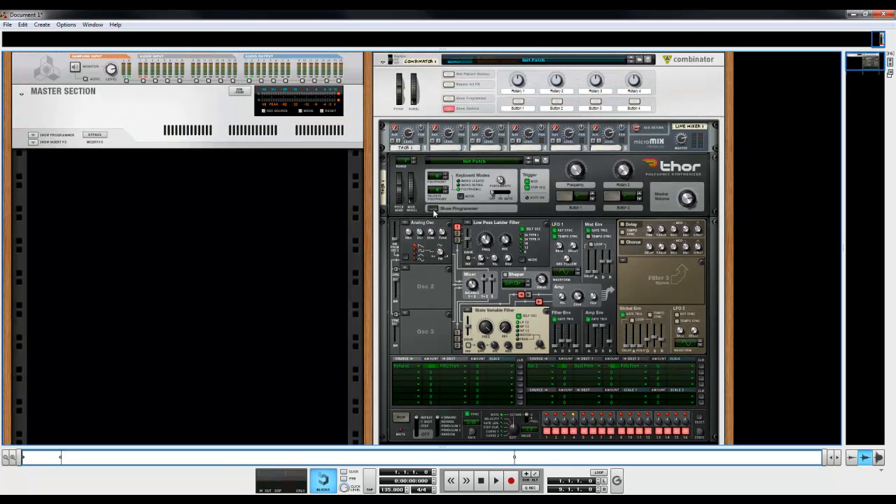
pyautogui.click(402, 316)
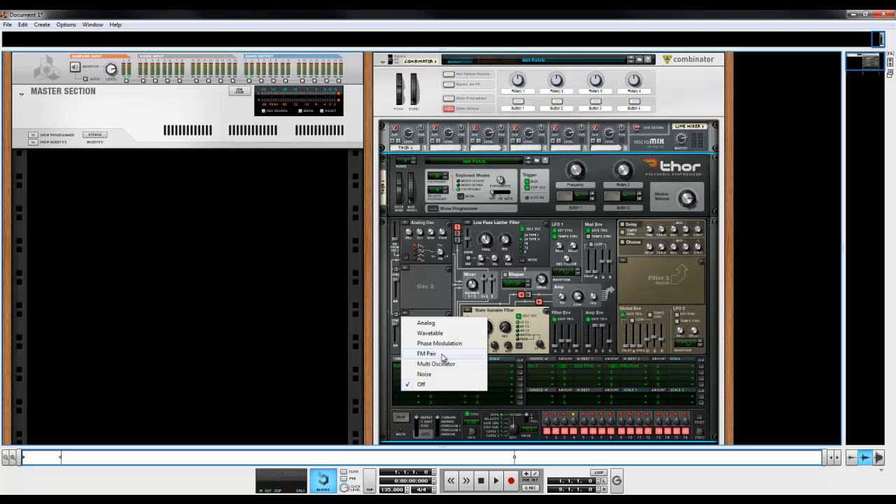
pyautogui.click(442, 355)
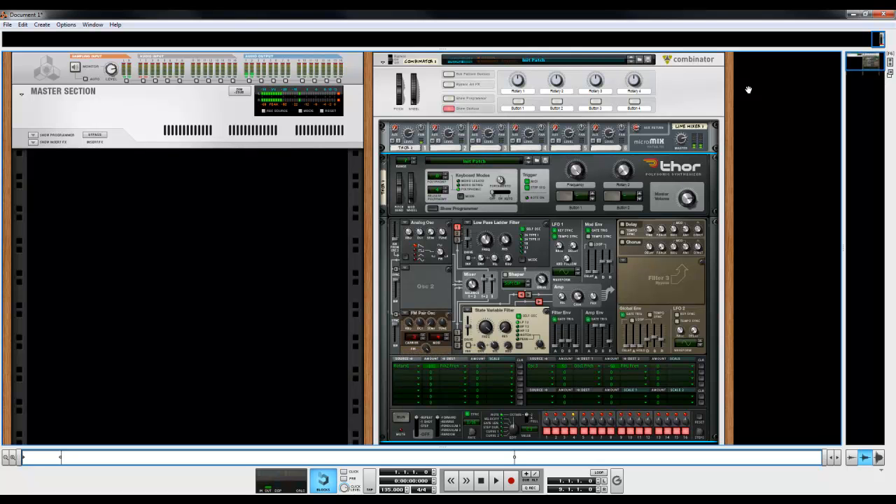
# Examine the CV and audio jacks on Thor's rear panel and the CV Input choices among the modulation sources.
pyautogui.scroll(1, 546, 182)
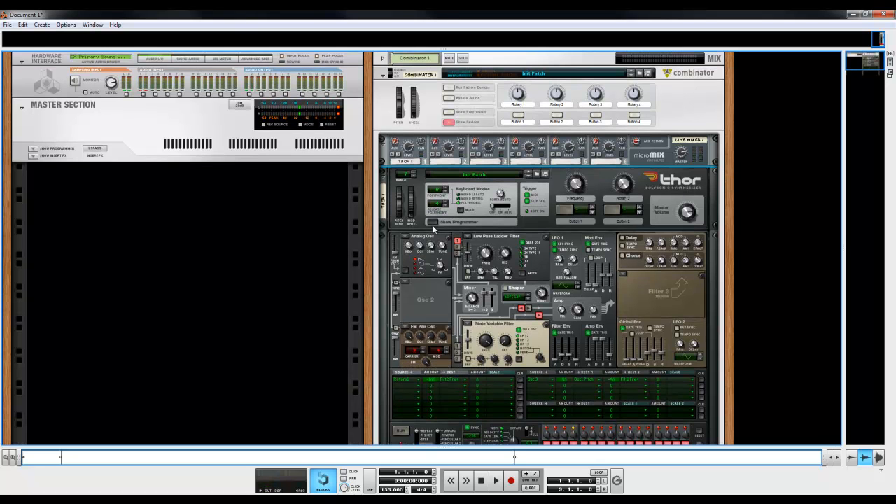
pyautogui.press('Tab')
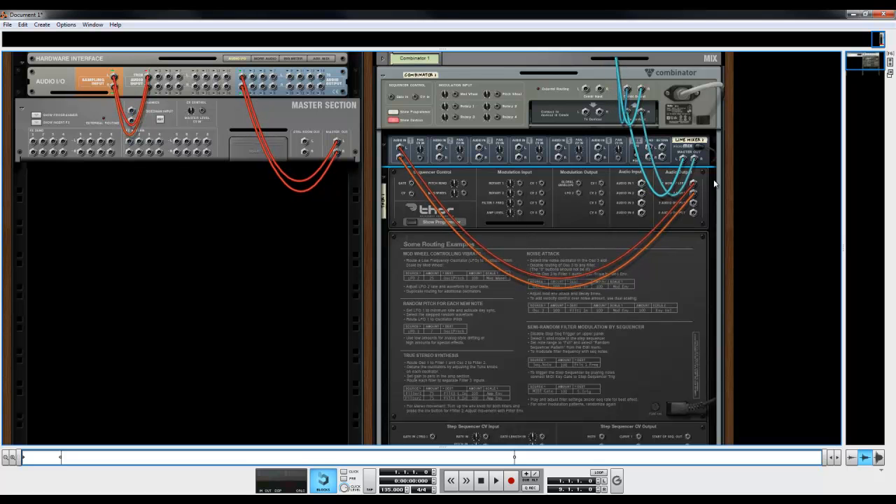
pyautogui.scroll(-1, 750, 272)
pyautogui.scroll(1, 753, 271)
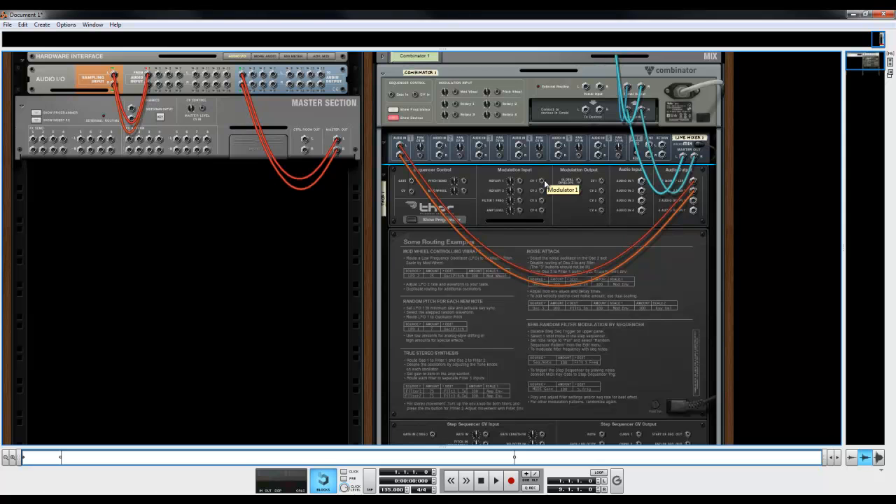
pyautogui.press('Tab')
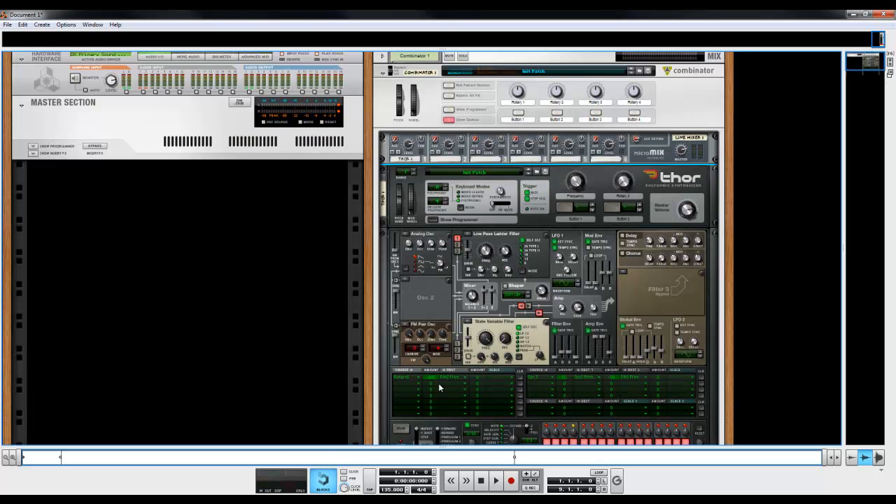
pyautogui.click(418, 383)
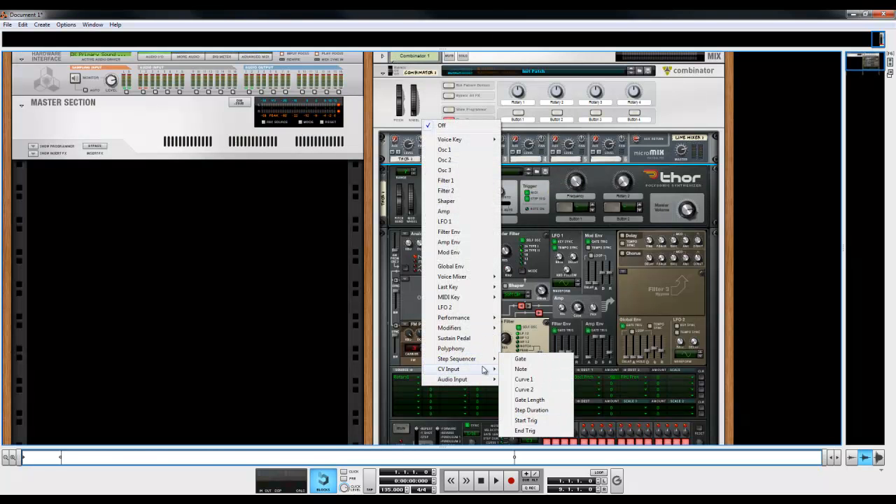
pyautogui.moveTo(482, 371)
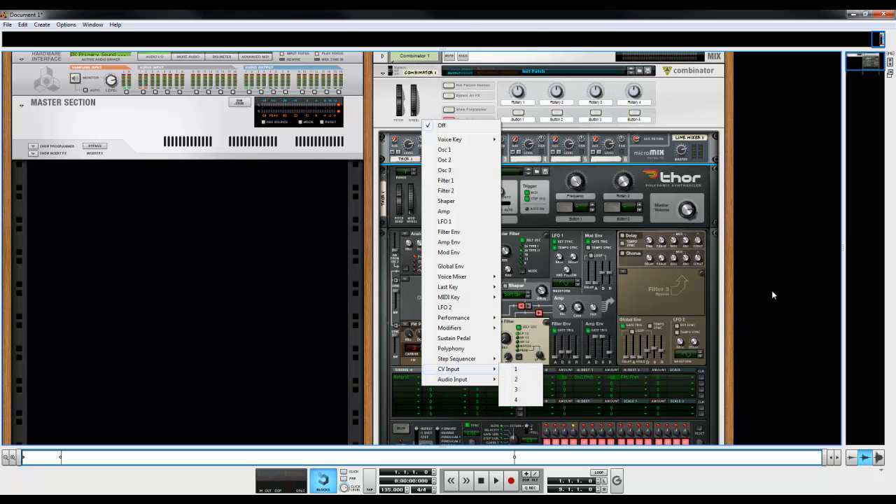
pyautogui.click(732, 291)
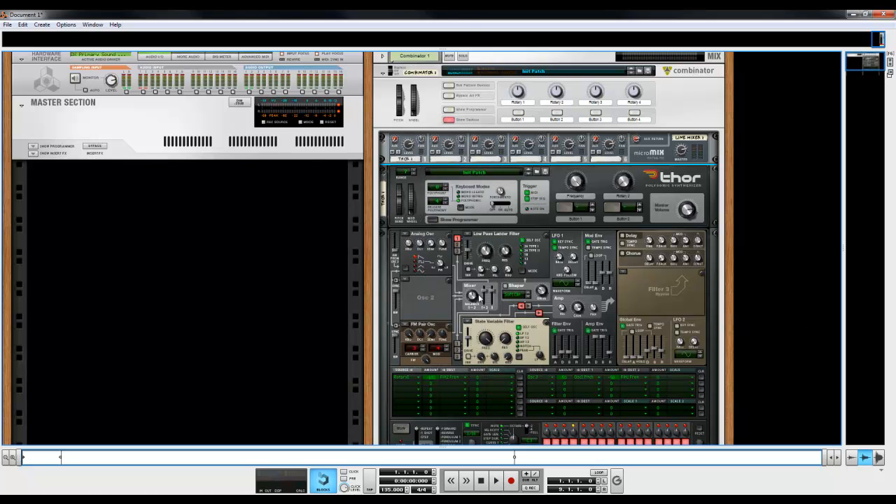
pyautogui.press('Tab')
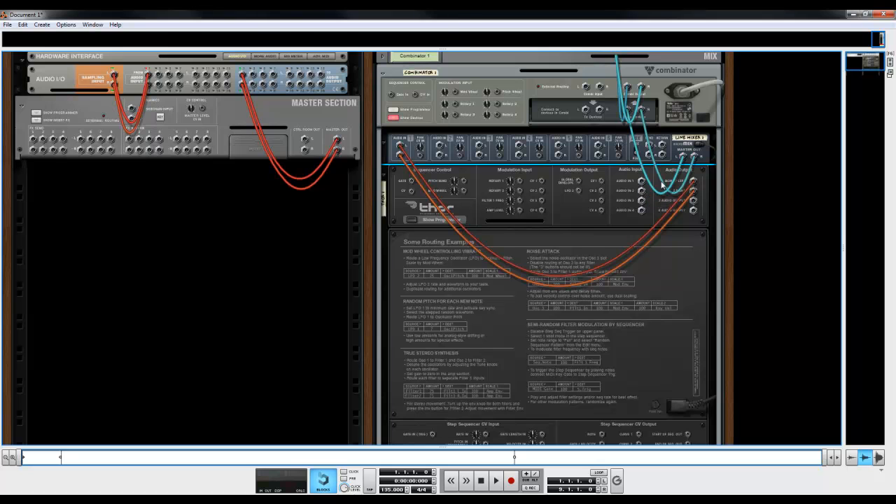
pyautogui.press('Tab')
# Fold Thor's programmer, view the effects available for the Combinator without adding one, and unfold the programmer.
pyautogui.click(433, 220)
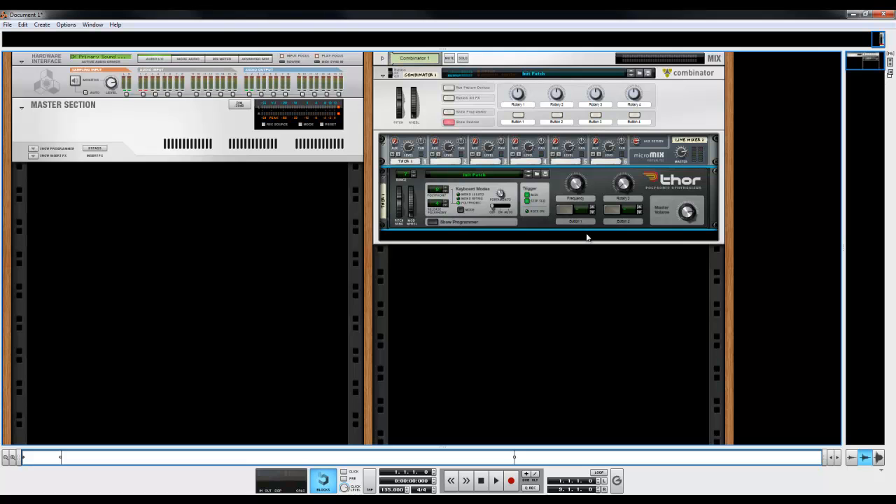
pyautogui.rightClick(659, 151)
pyautogui.moveTo(701, 256)
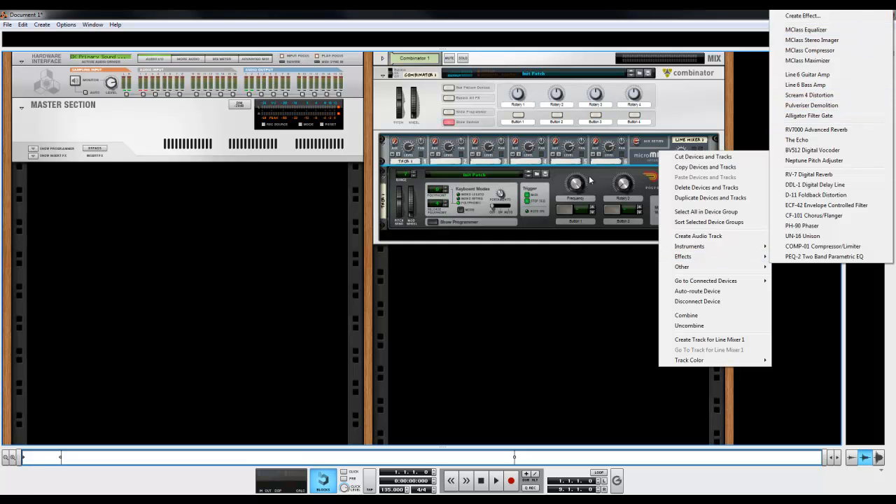
pyautogui.click(550, 242)
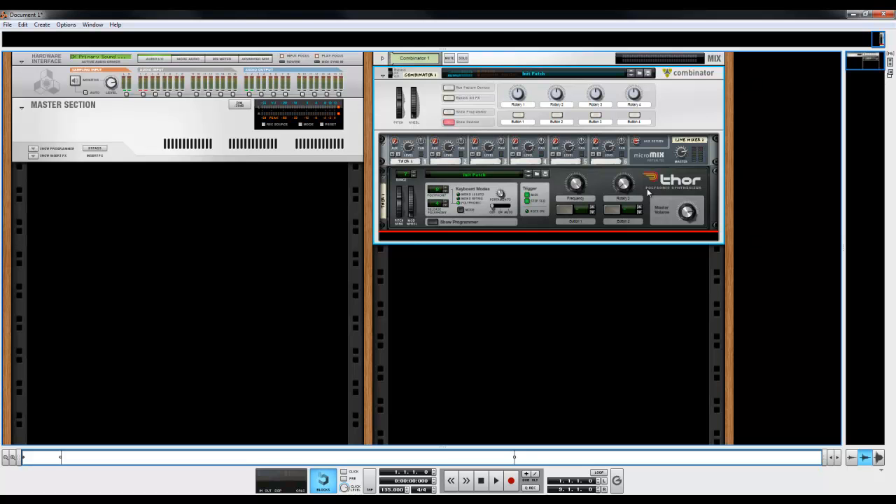
pyautogui.click(438, 224)
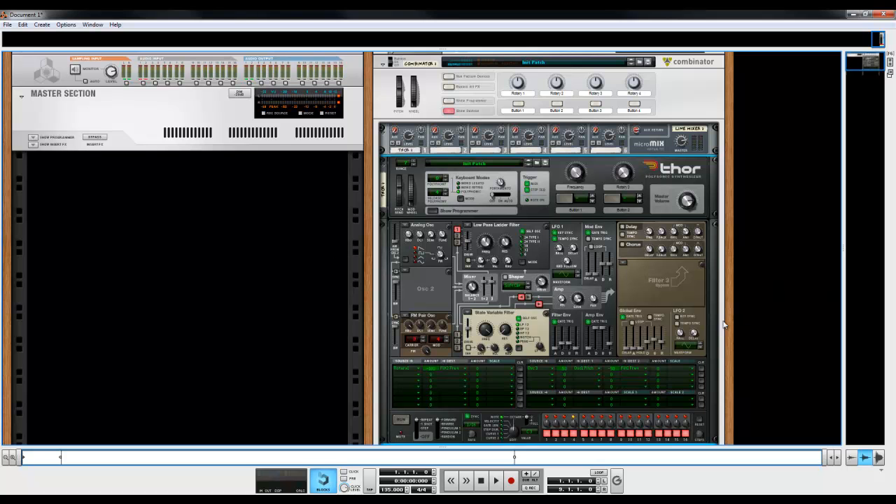
pyautogui.moveTo(728, 330); pyautogui.dragTo(726, 263)
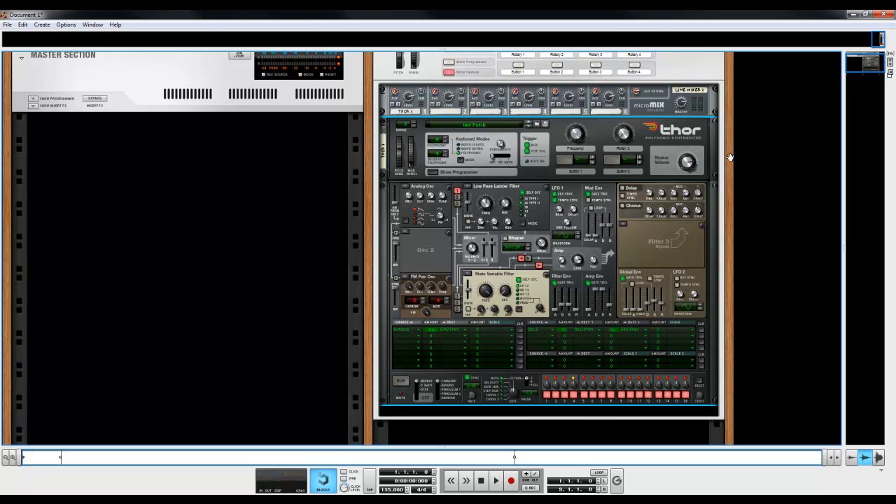
pyautogui.scroll(2, 726, 157)
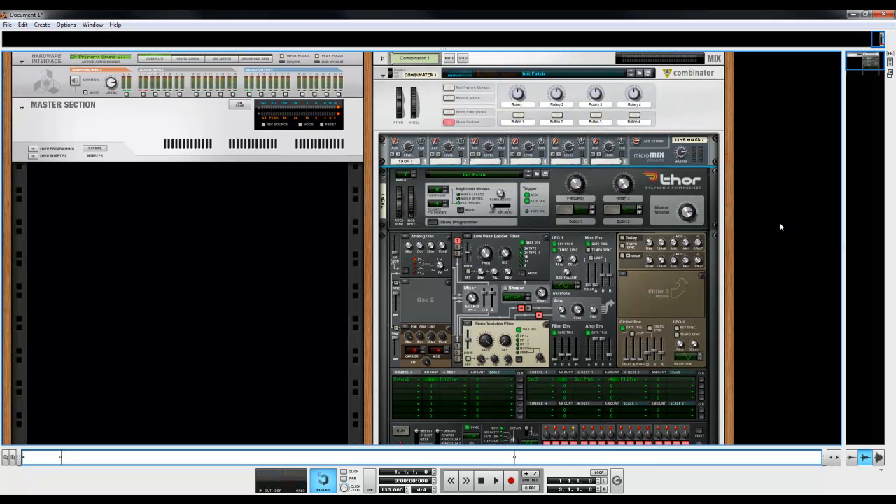